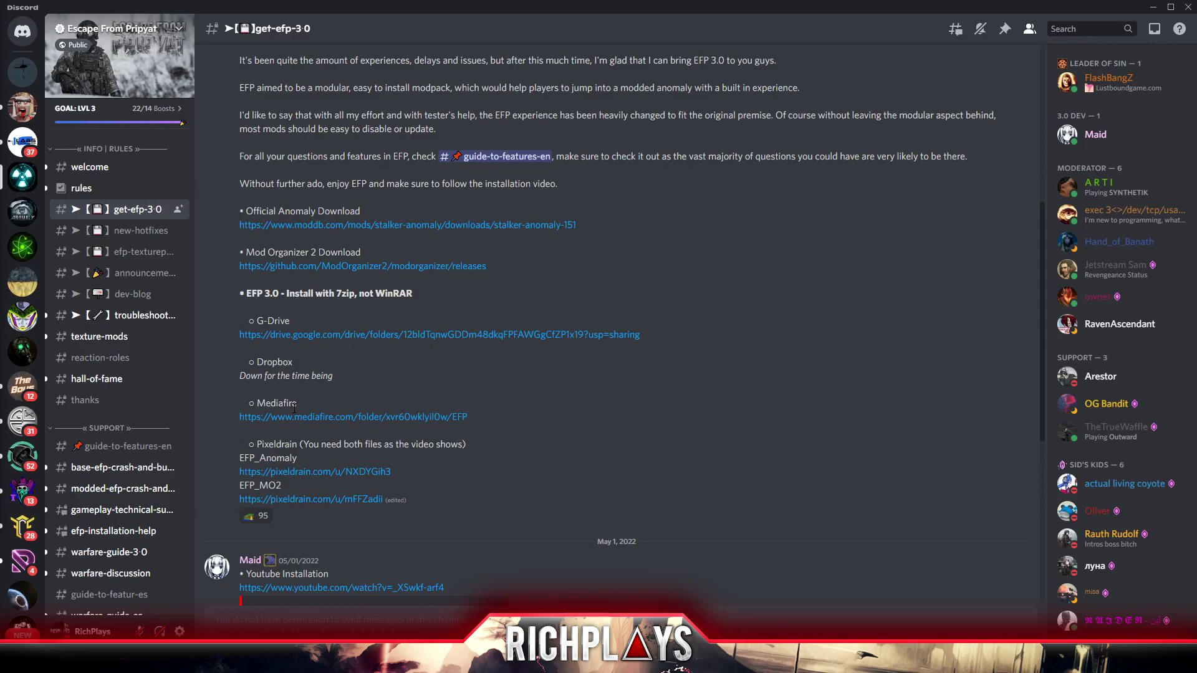
Review the download links for Anomaly, Mod Organizer 2 and EFP 3.0 in the get-efp-3 0 channel
scroll(757, 409, up, 4)
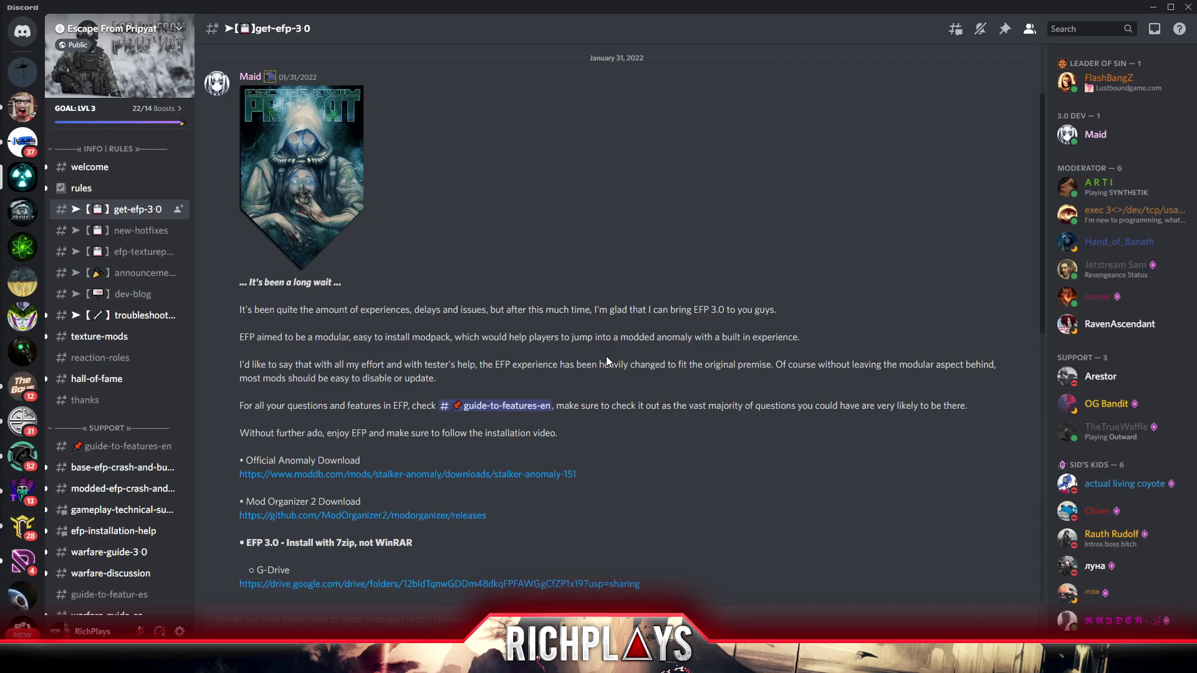
scroll(549, 333, down, 3)
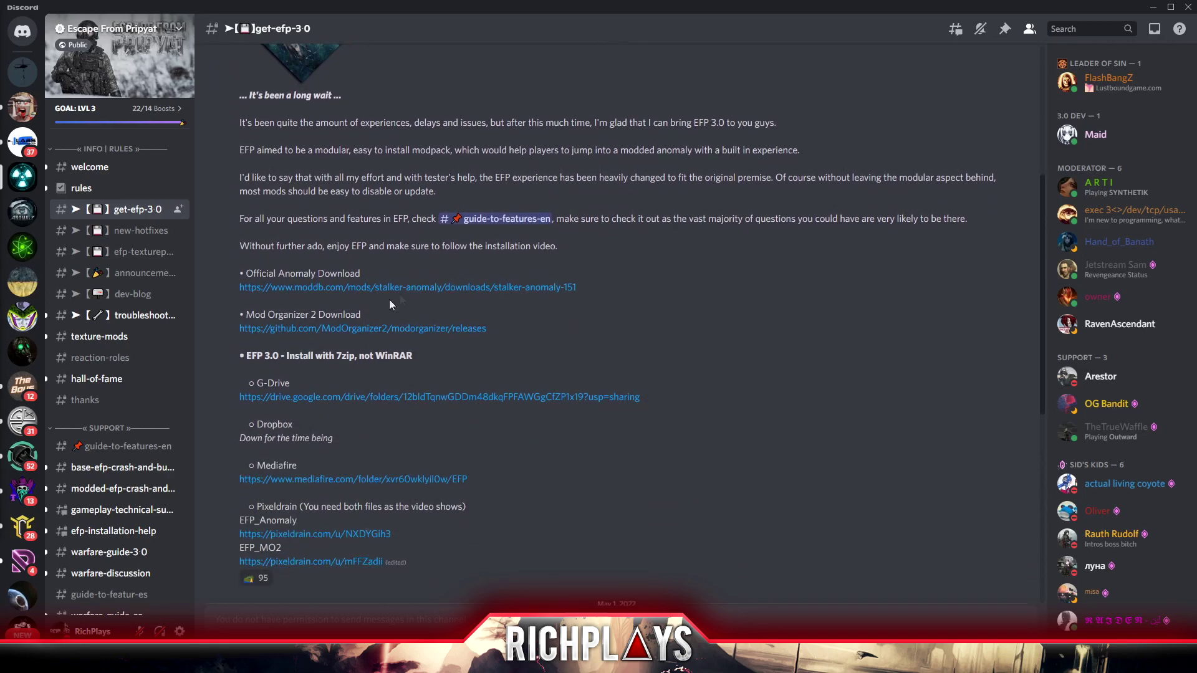
scroll(686, 365, down, 2)
scroll(628, 383, up, 1)
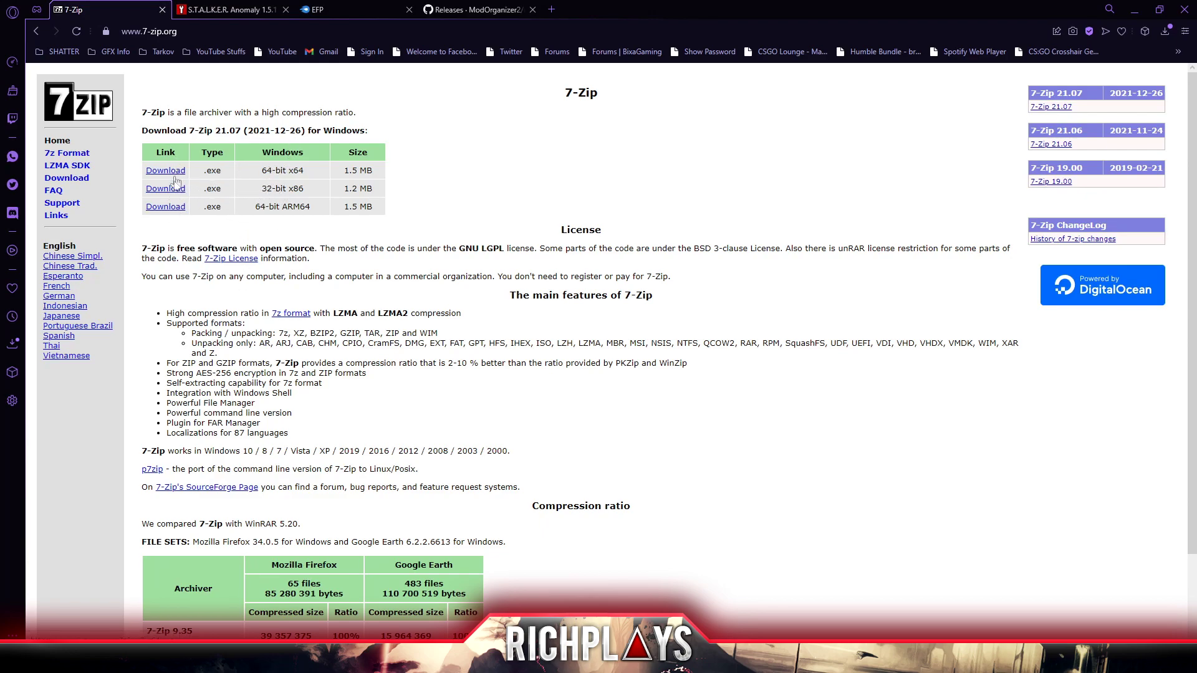
Look over the S.T.A.L.K.E.R. Anomaly 1.5.1 download page and the MediaFire EFP folder, checking the latter against the Discord post
click(255, 13)
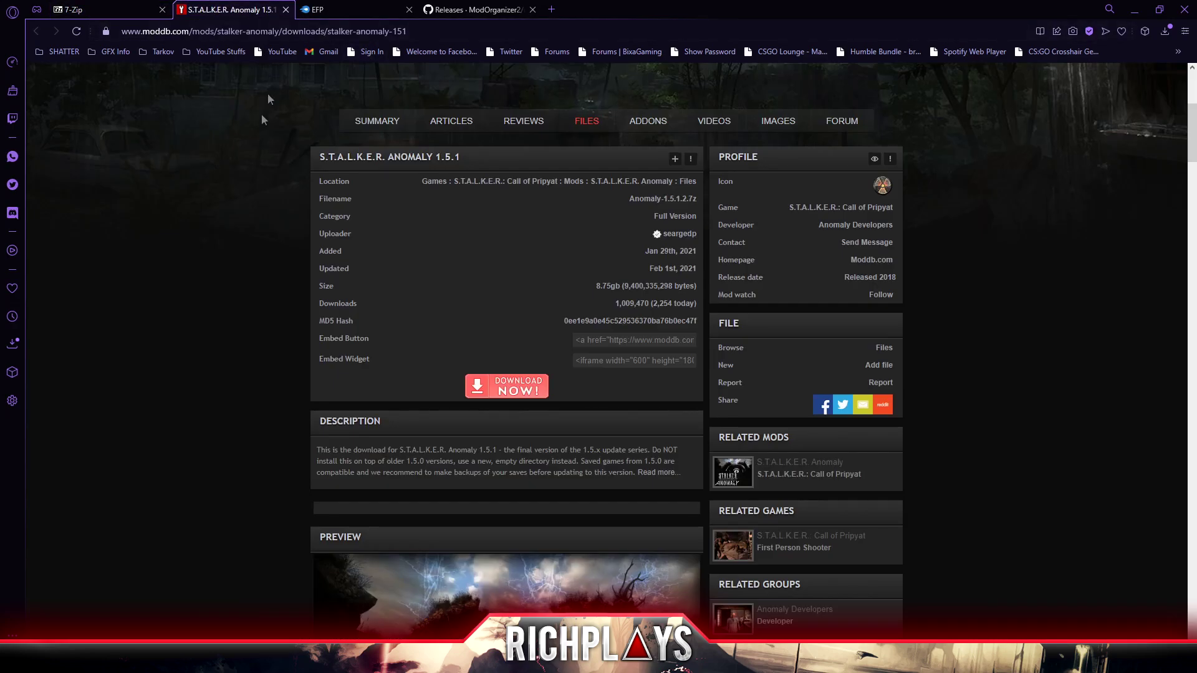
scroll(267, 378, up, 4)
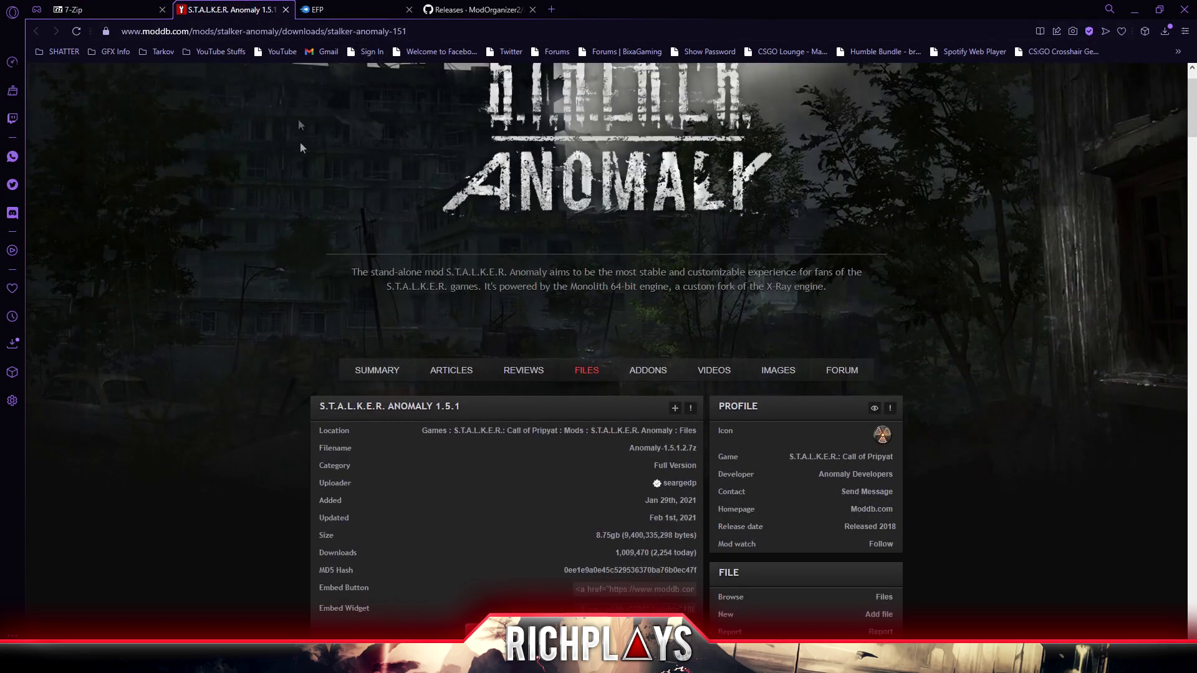
scroll(517, 463, down, 3)
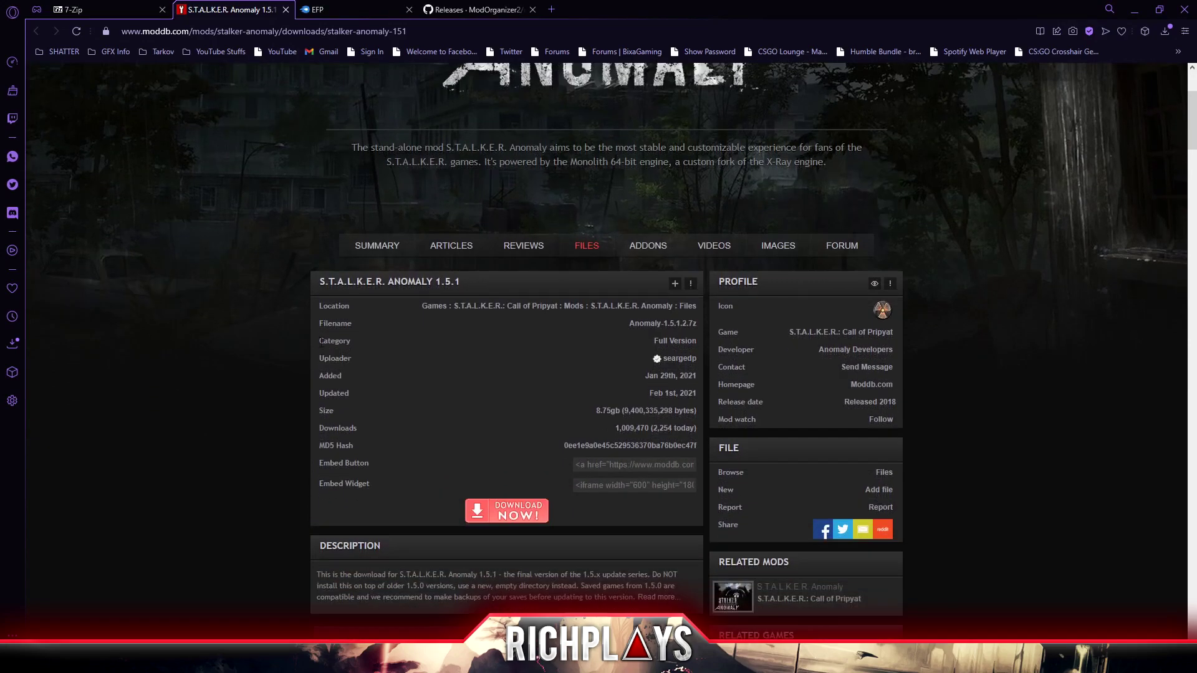
click(361, 7)
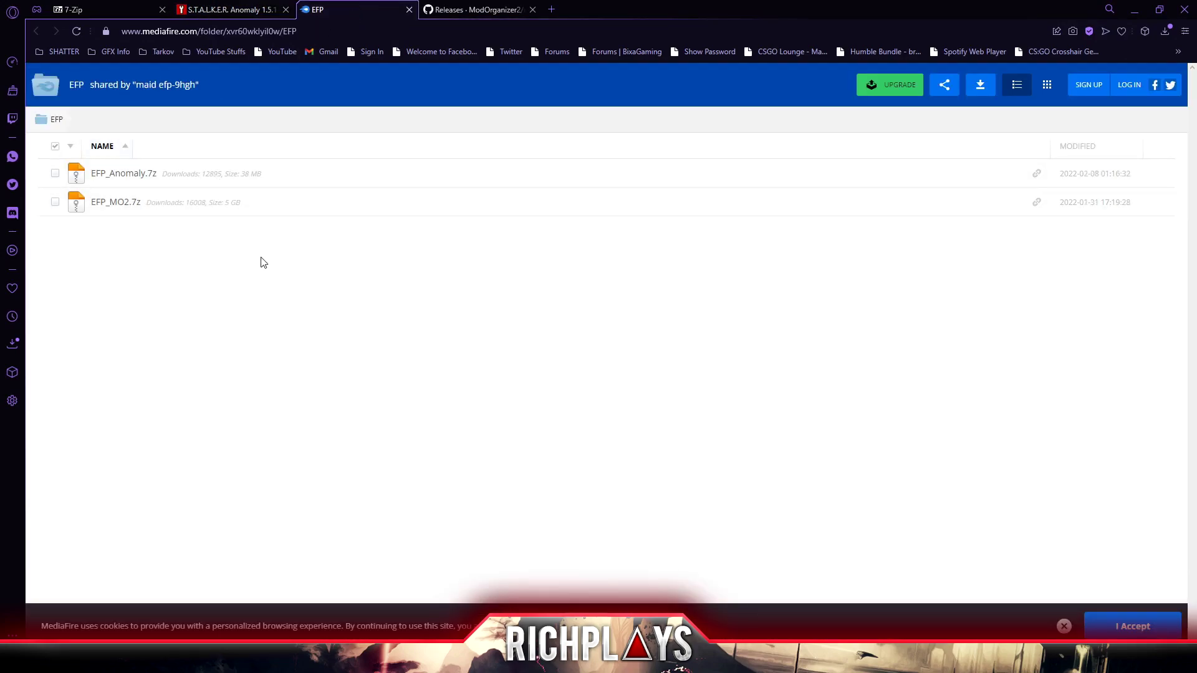
key(alt+Tab)
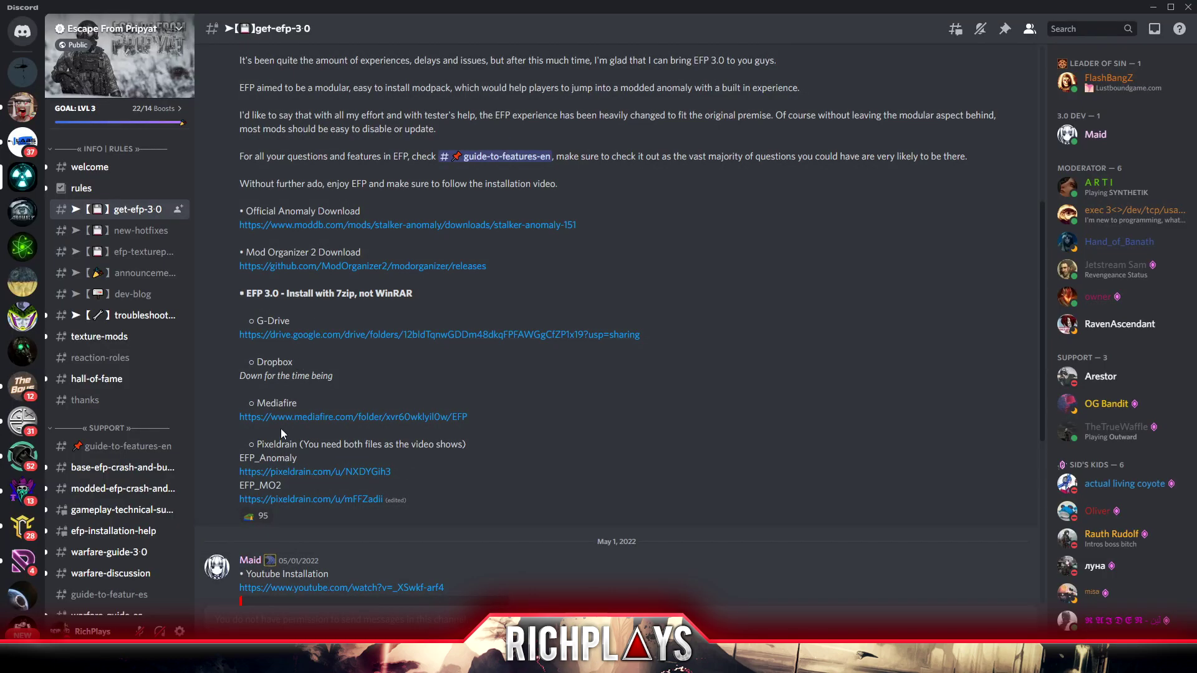
key(alt+Tab)
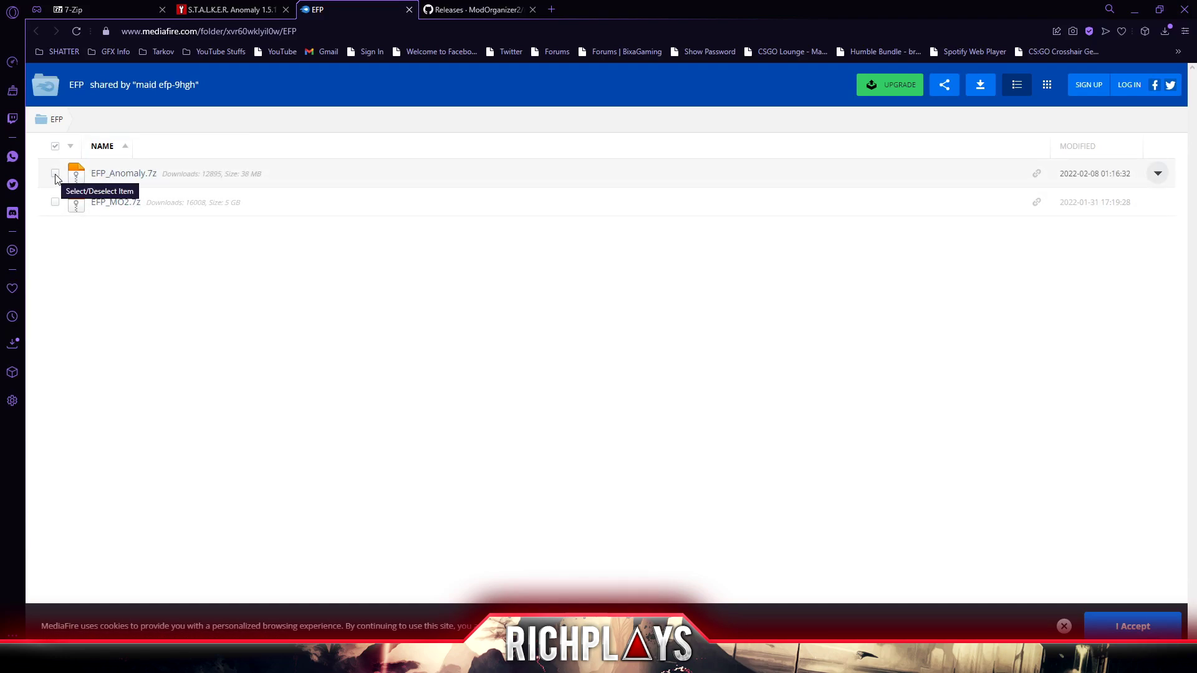
Select and deselect EFP_Anomaly.7z and EFP_MO2.7z in turn to check their download option, and view the Mod Organizer 2 releases page
click(99, 178)
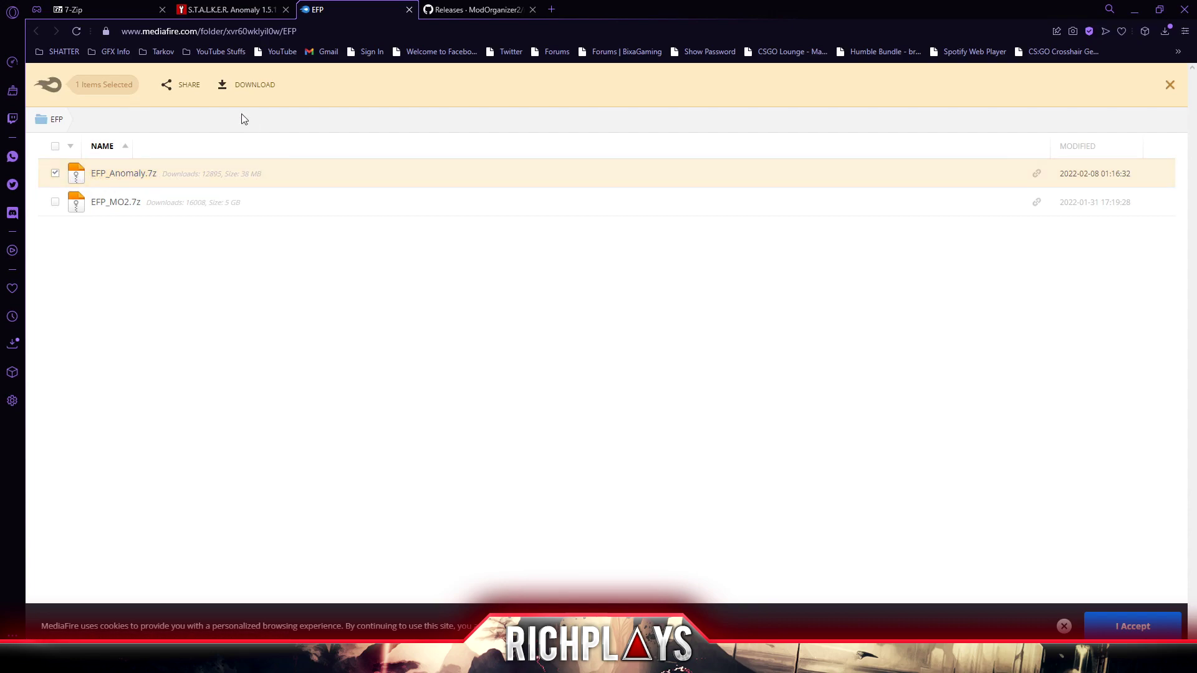
click(56, 173)
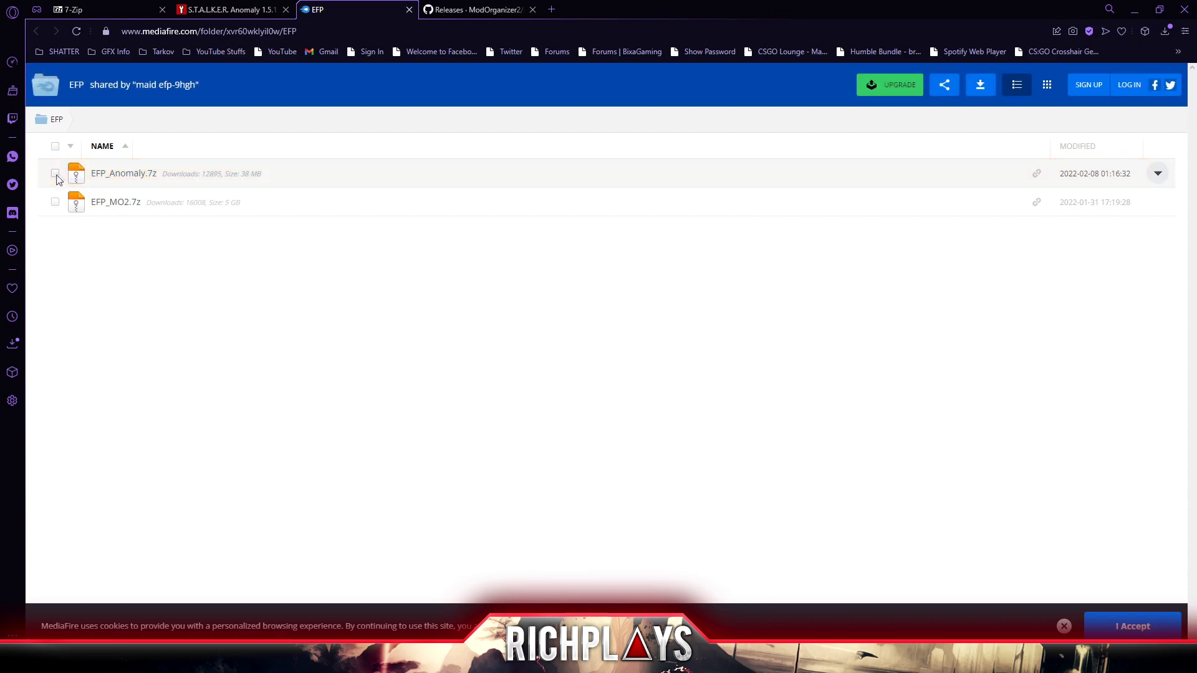
click(56, 202)
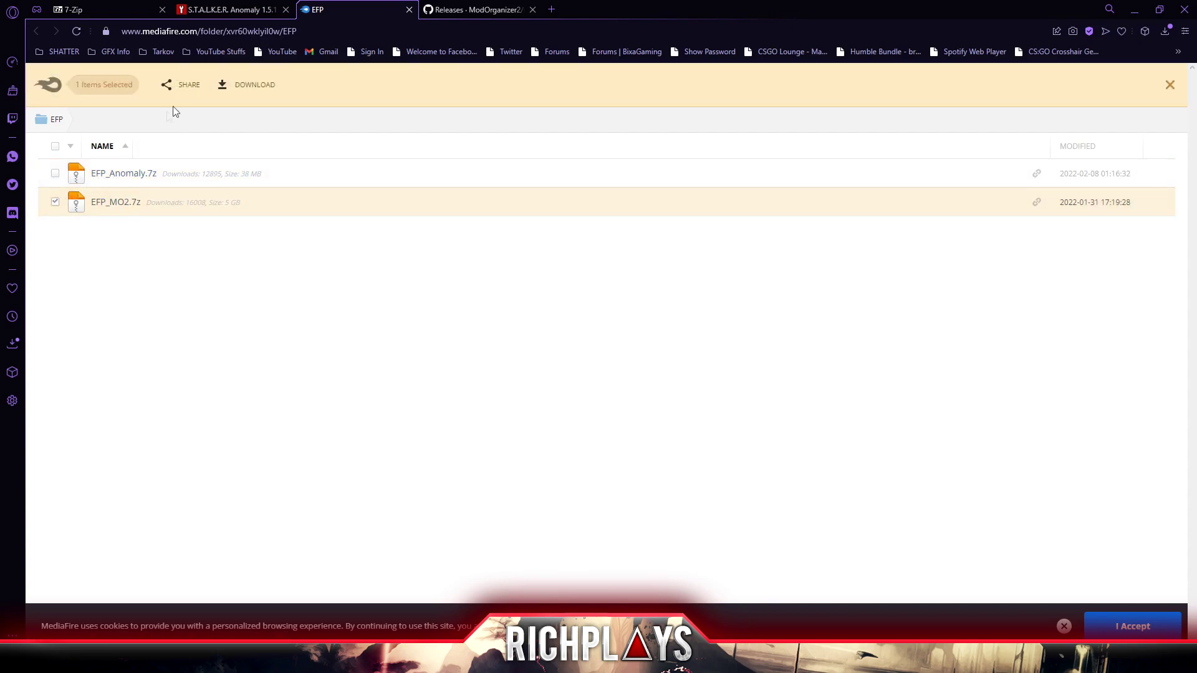
click(56, 201)
click(486, 7)
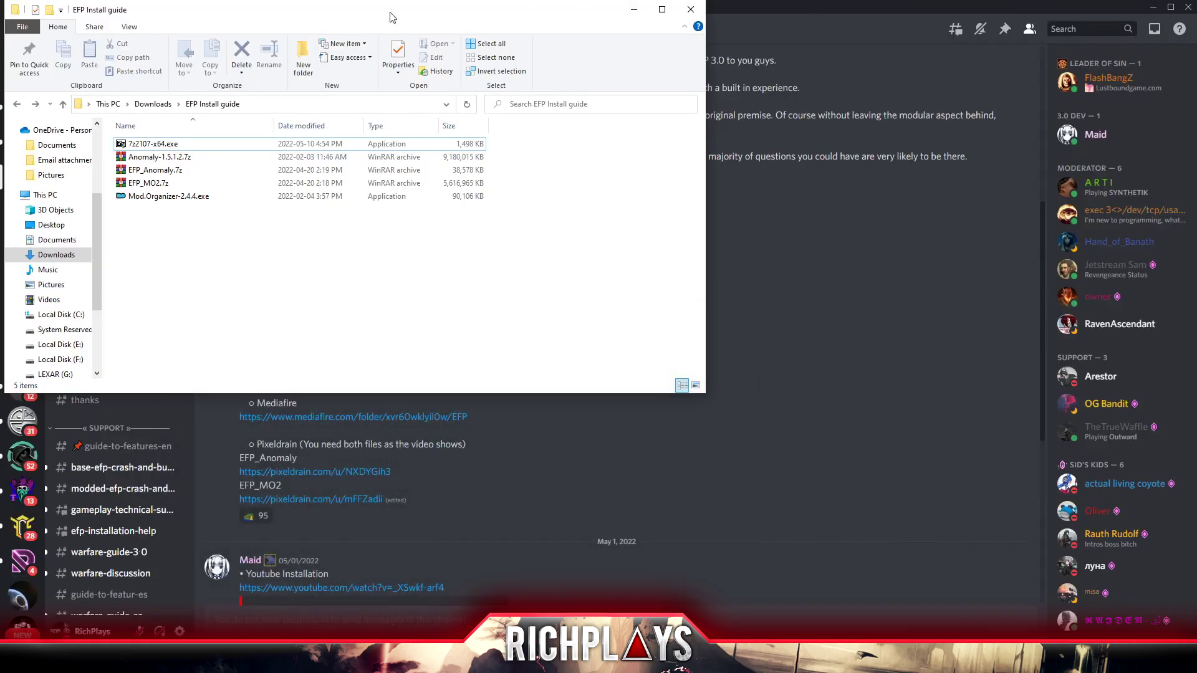
Clear Discord out of the way and install 7-Zip 21.07 from 7z2107-x64.exe in the EFP Install guide folder
click(1150, 7)
drag(395, 13, 737, 105)
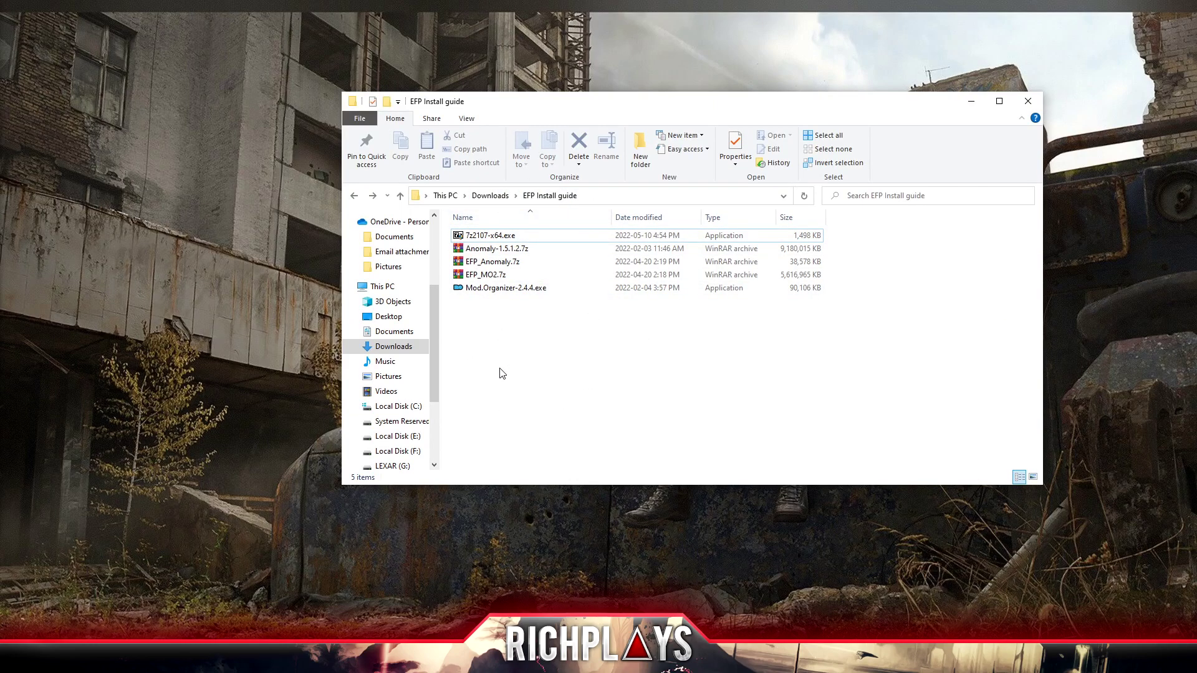
double_click(475, 239)
click(580, 372)
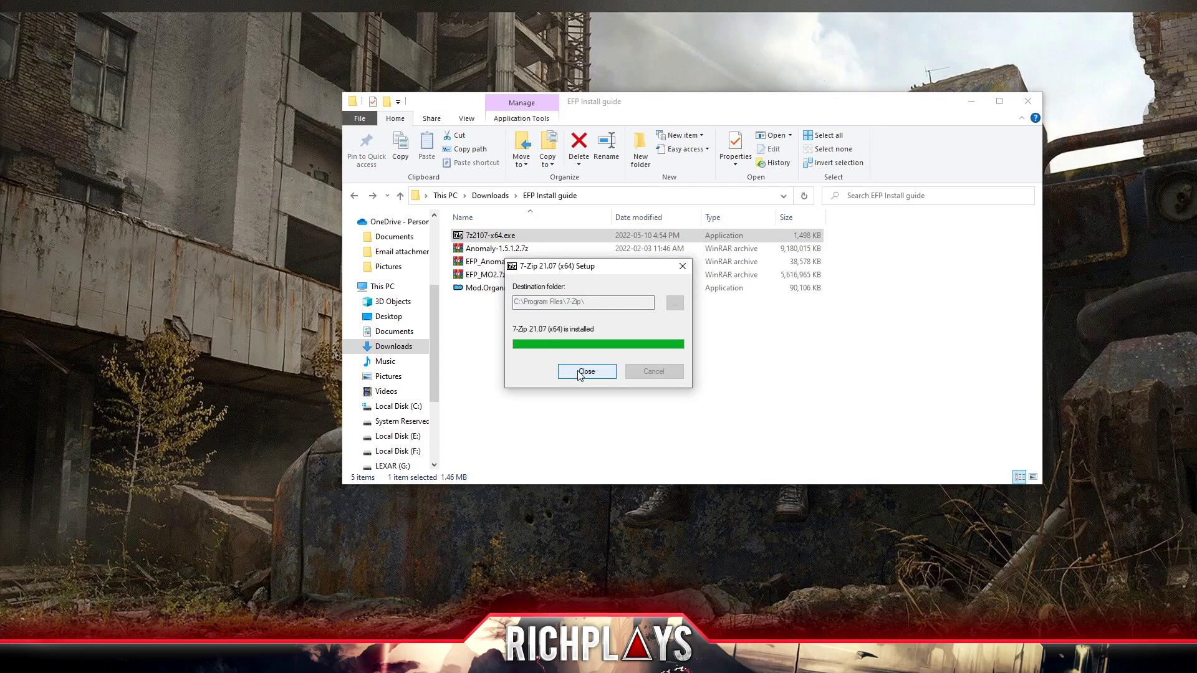
click(578, 374)
click(499, 349)
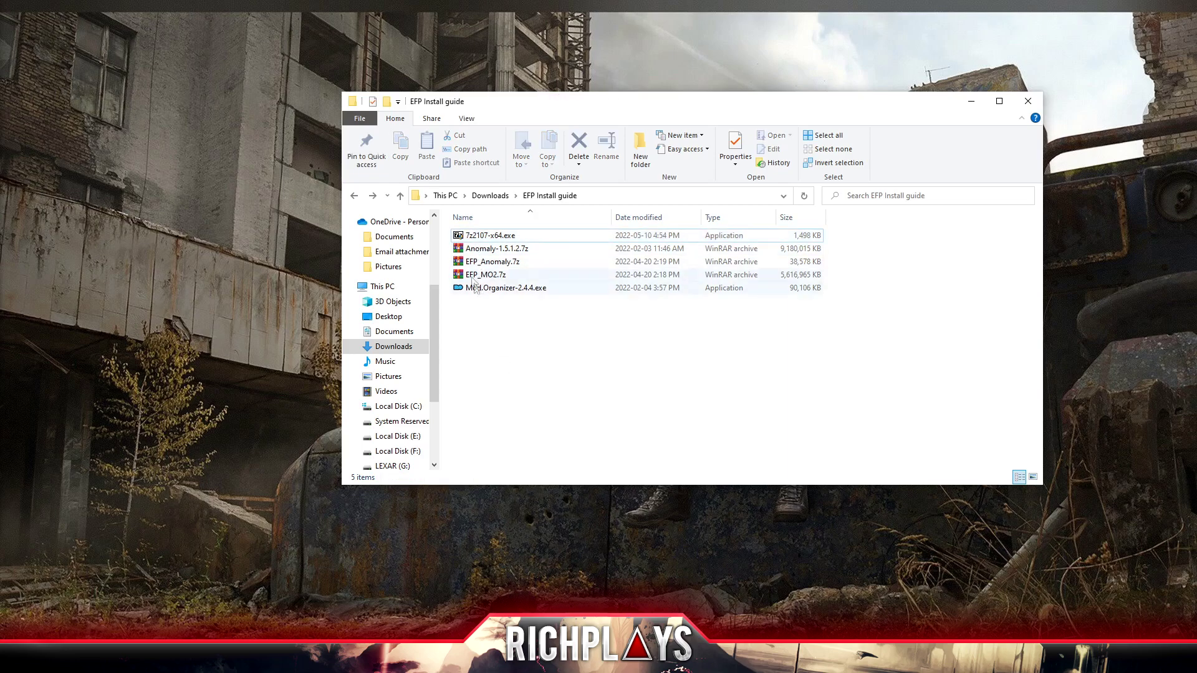
Extract Anomaly-1.5.1.2.7z with 7-Zip into its own Anomaly-1.5.1.2 folder
right_click(472, 253)
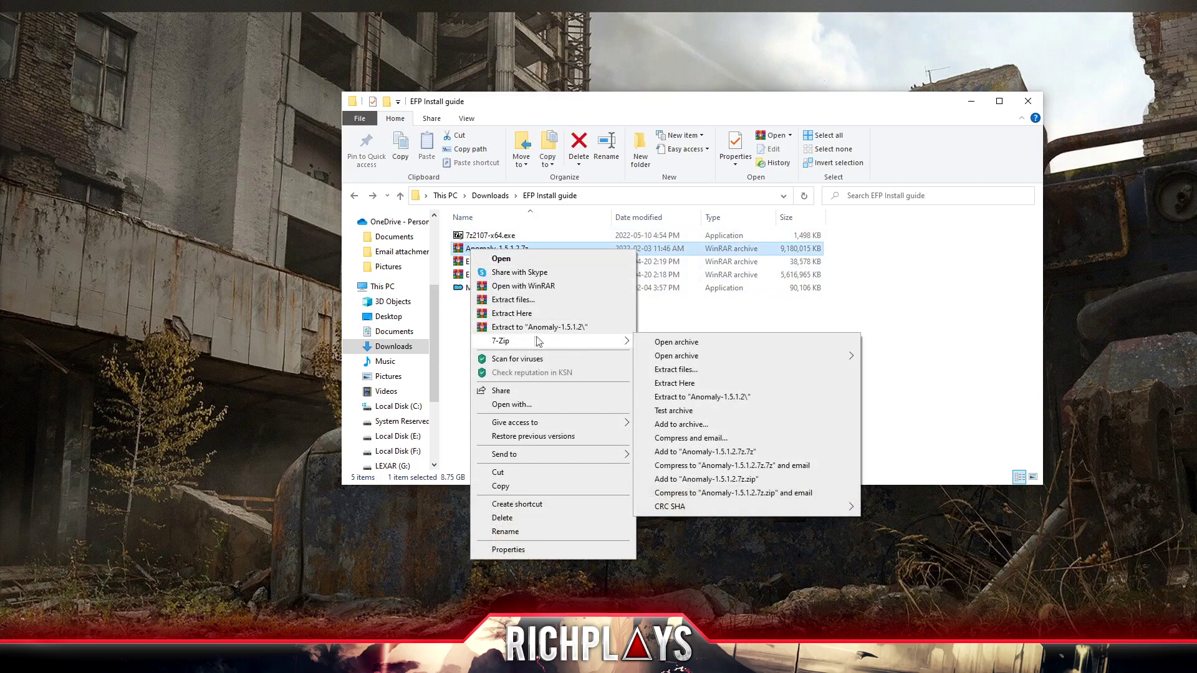
mouse_move(529, 340)
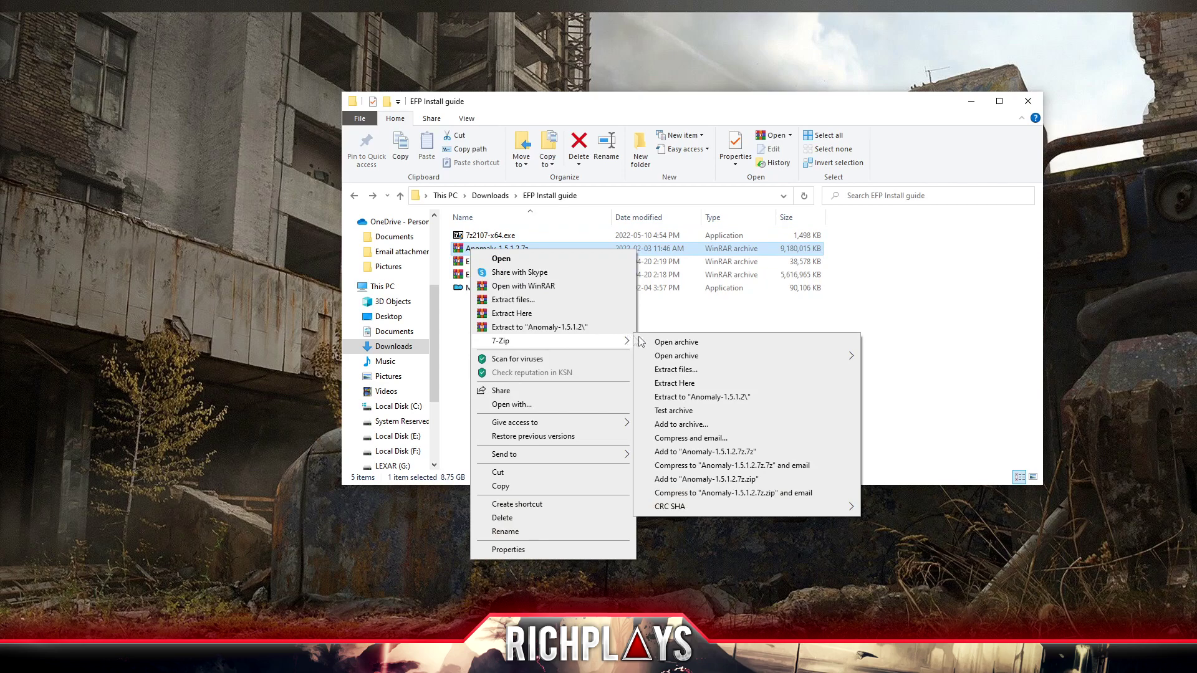
click(705, 398)
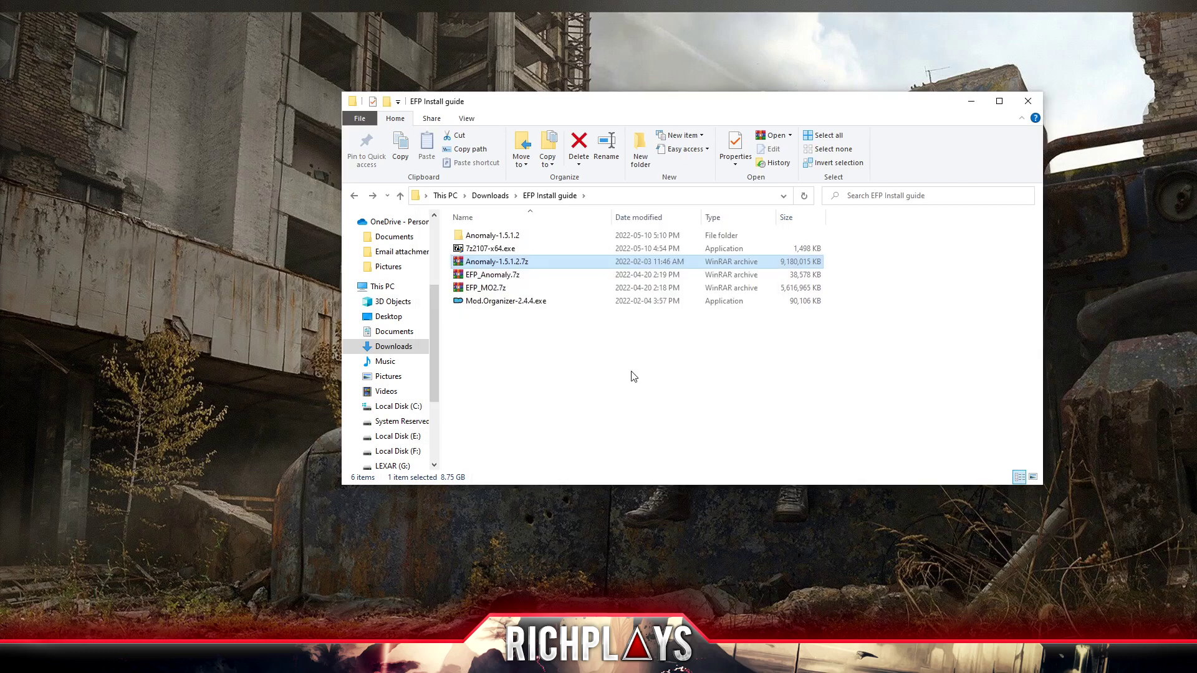
Extract EFP_Anomaly.7z with 7-Zip into its own EFP_Anomaly folder
click(473, 276)
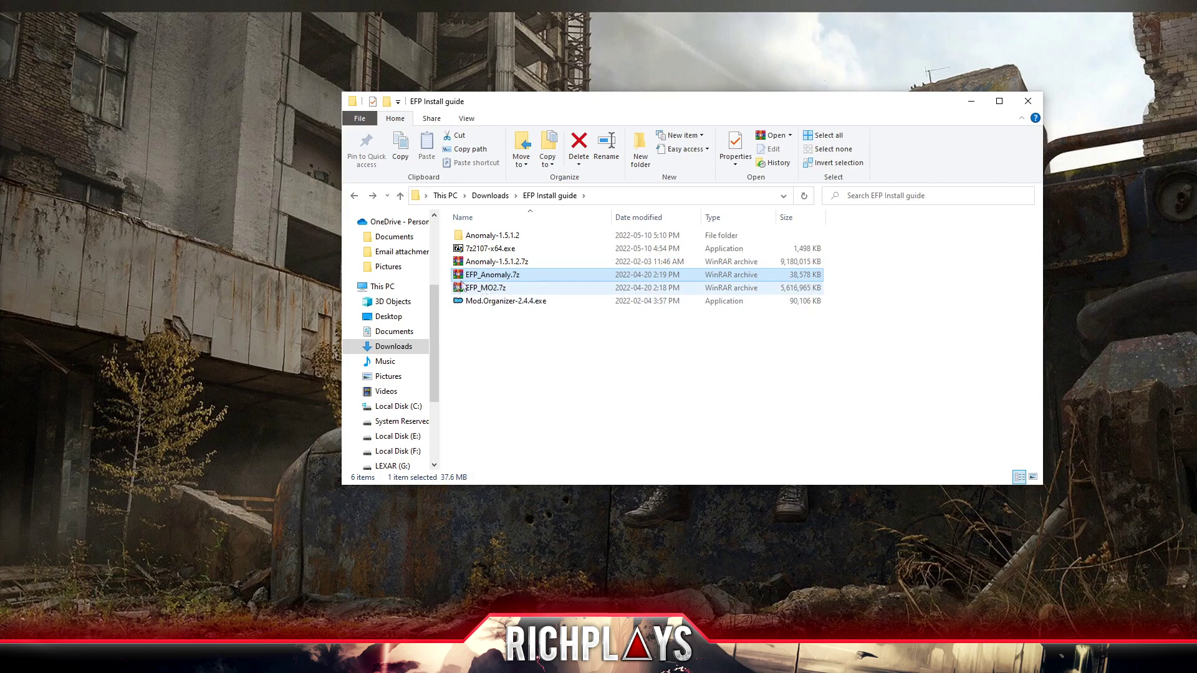
right_click(483, 275)
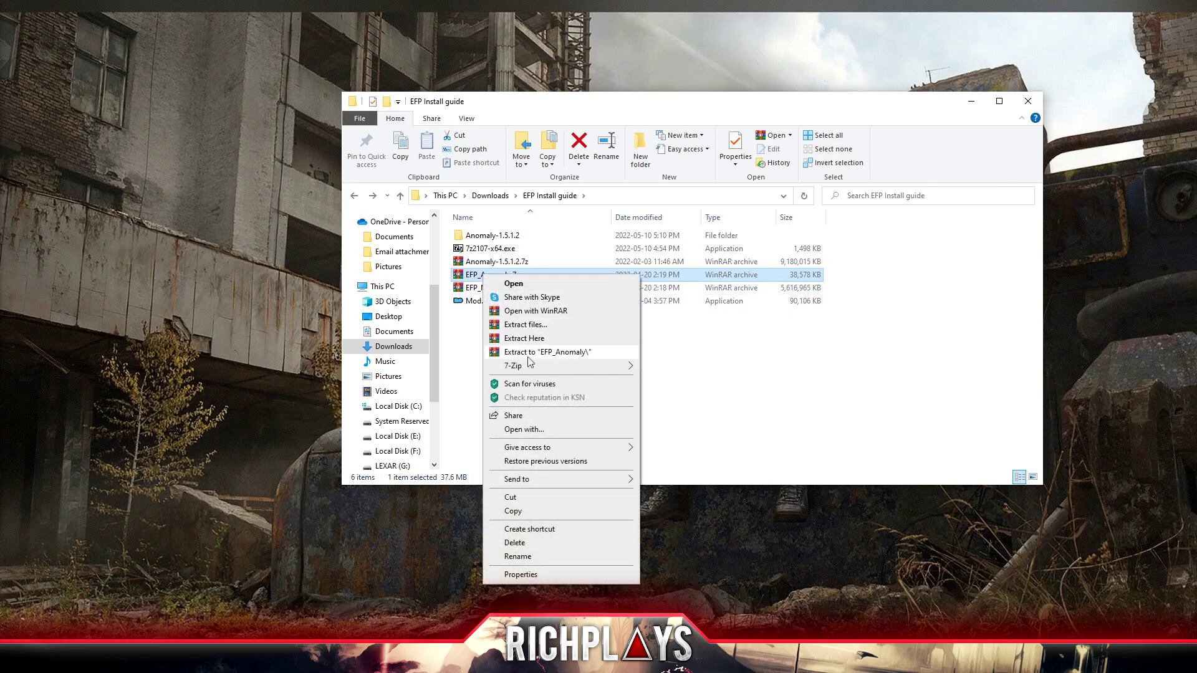
mouse_move(573, 366)
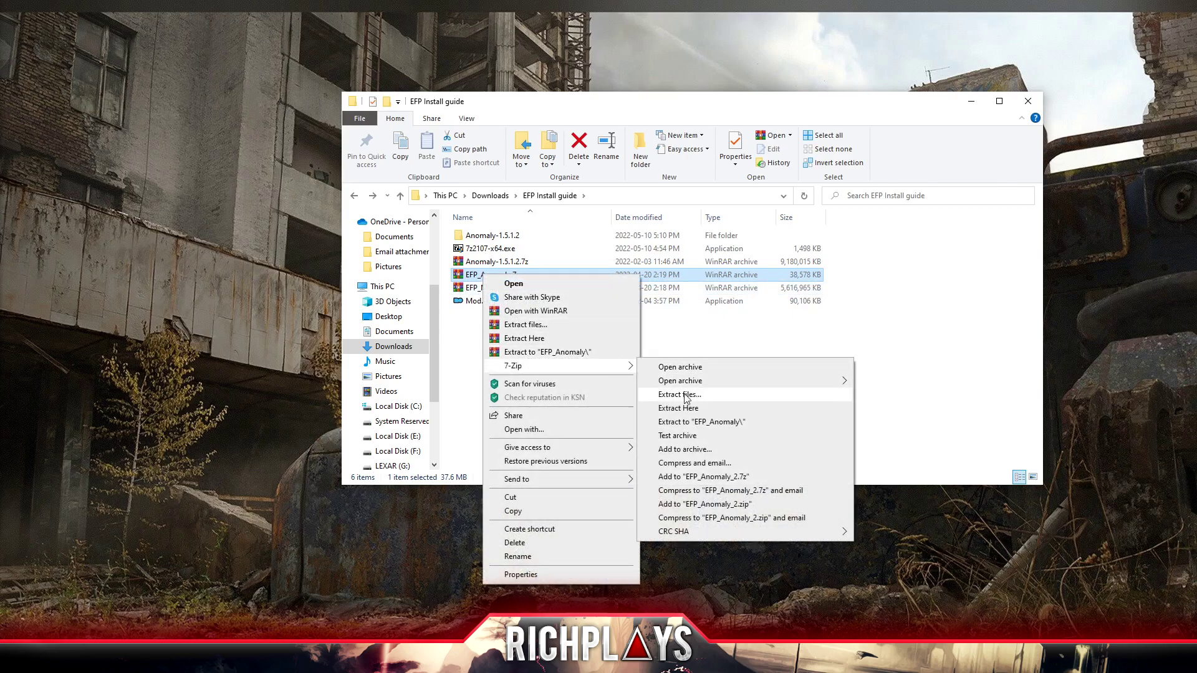
click(698, 422)
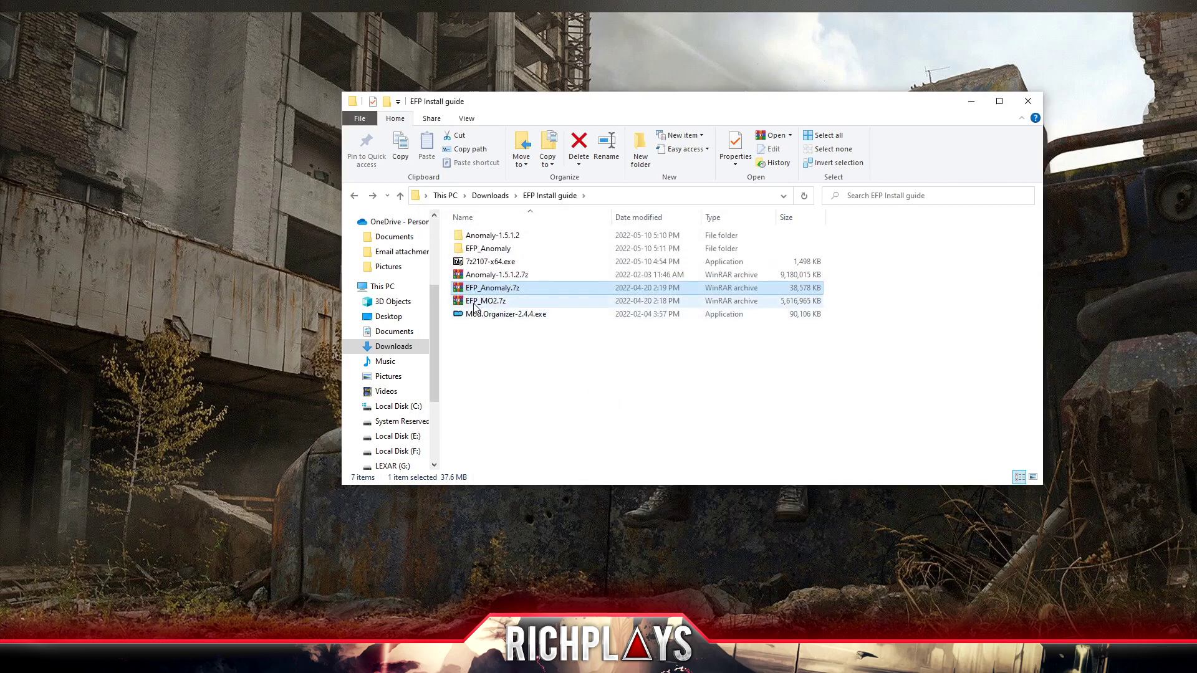
Extract EFP_MO2.7z with 7-Zip into its own EFP_MO2 folder
right_click(473, 303)
mouse_move(541, 399)
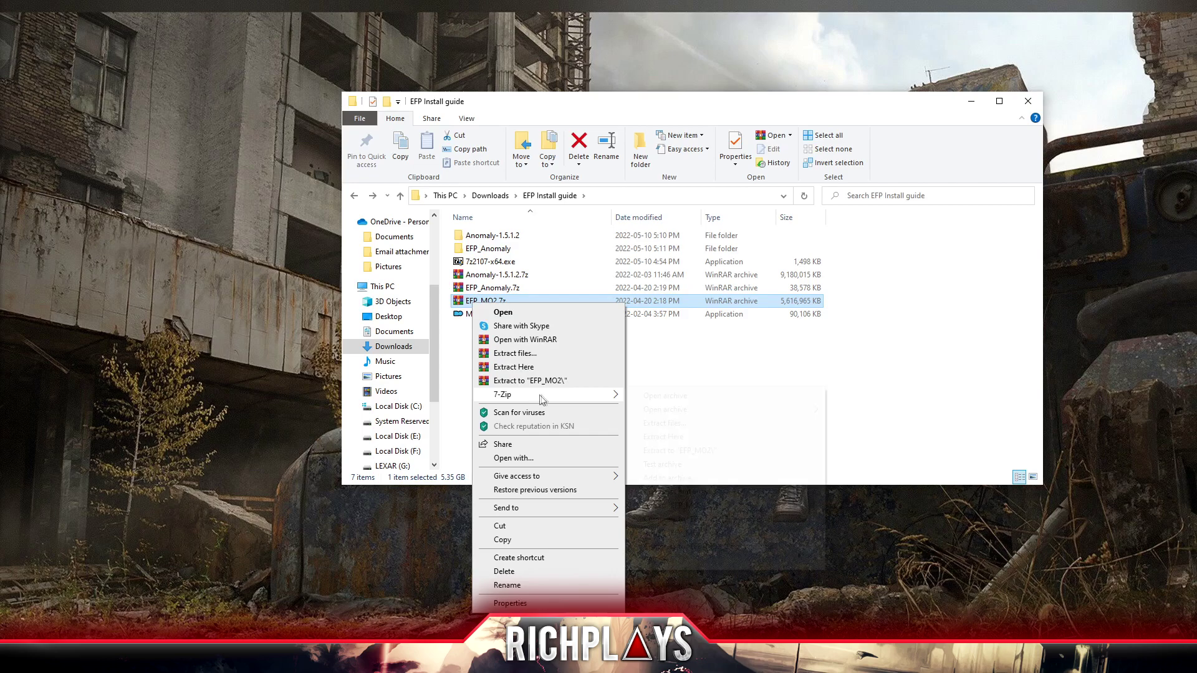
click(676, 451)
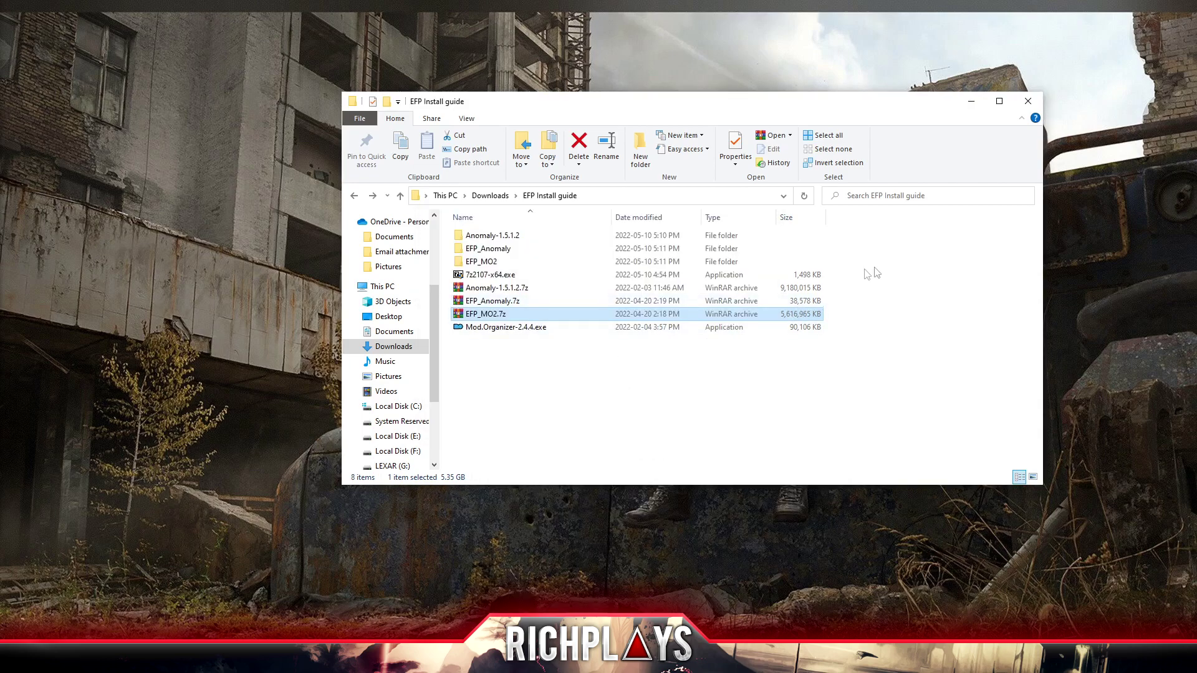
drag(845, 264, 798, 235)
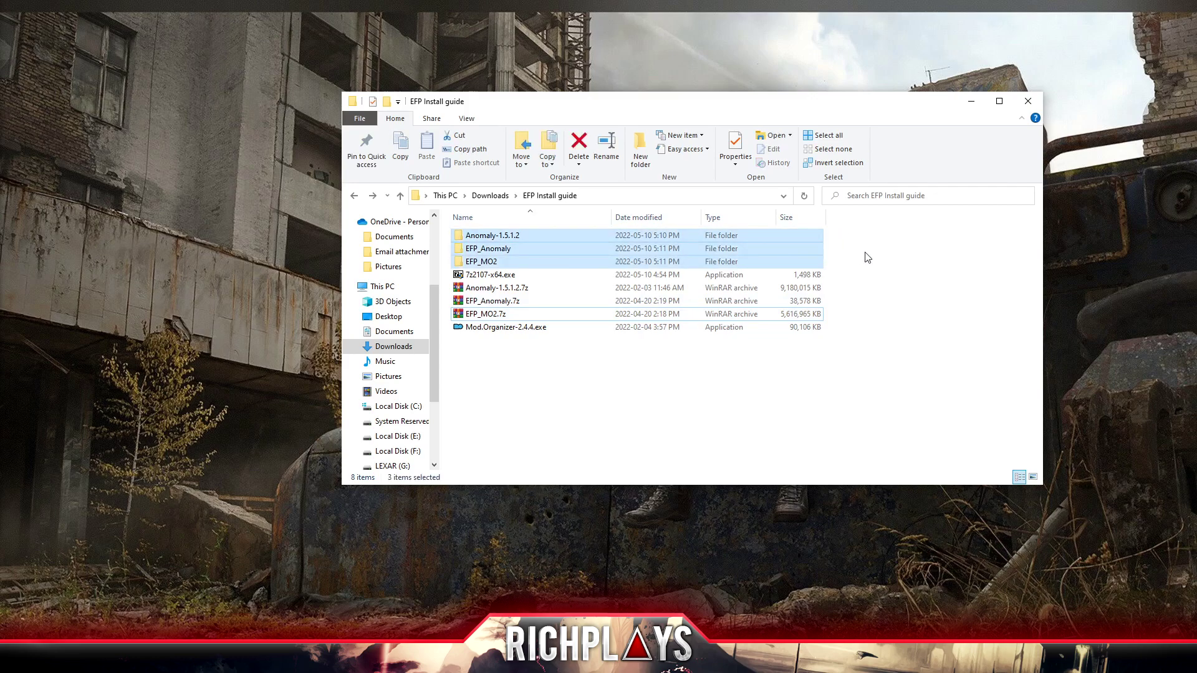
click(866, 257)
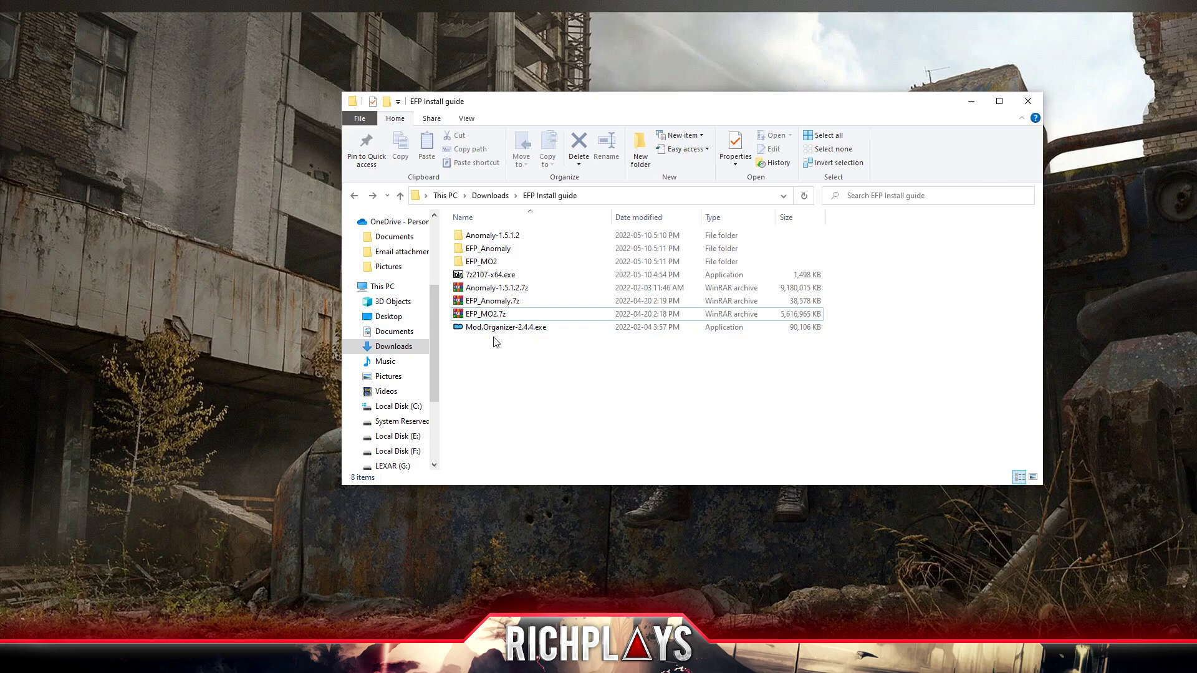
Open This PC in a new window and go to Local Disk (E:)
right_click(378, 291)
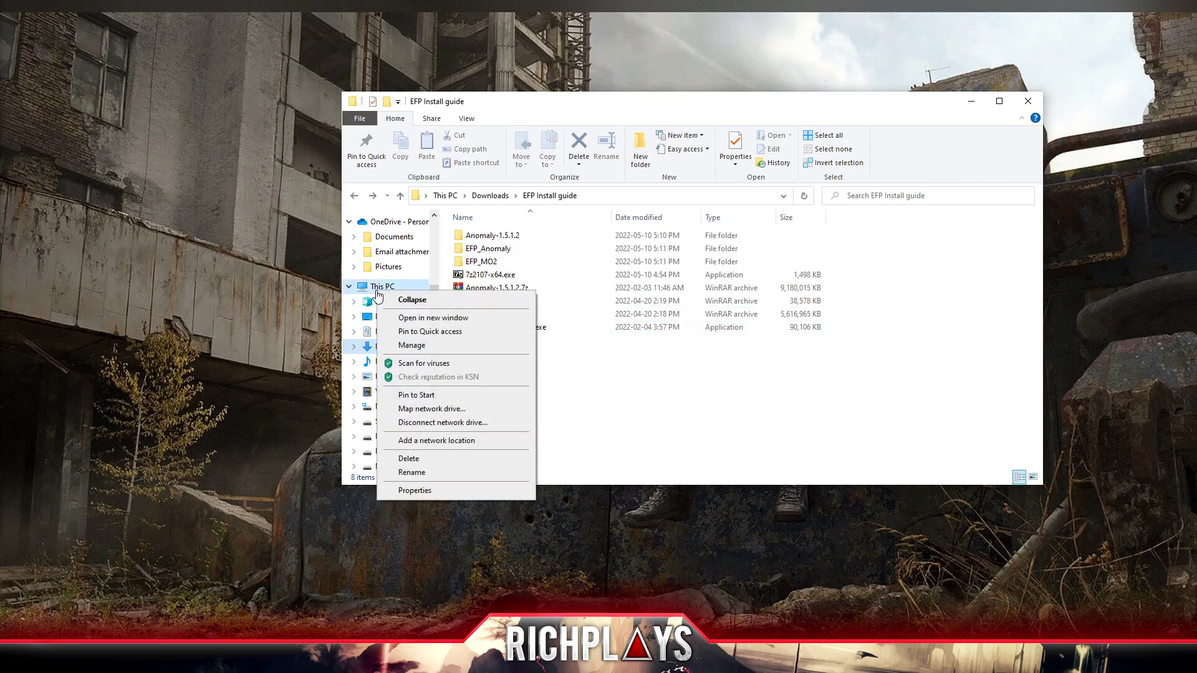
click(433, 318)
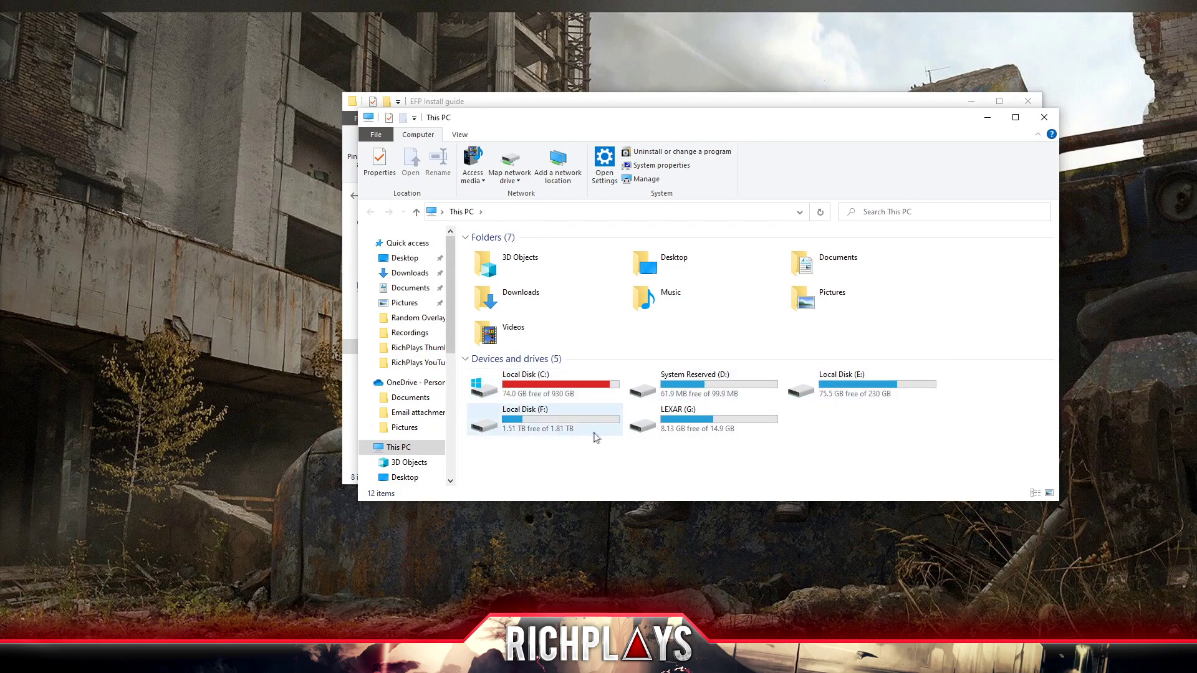
double_click(838, 383)
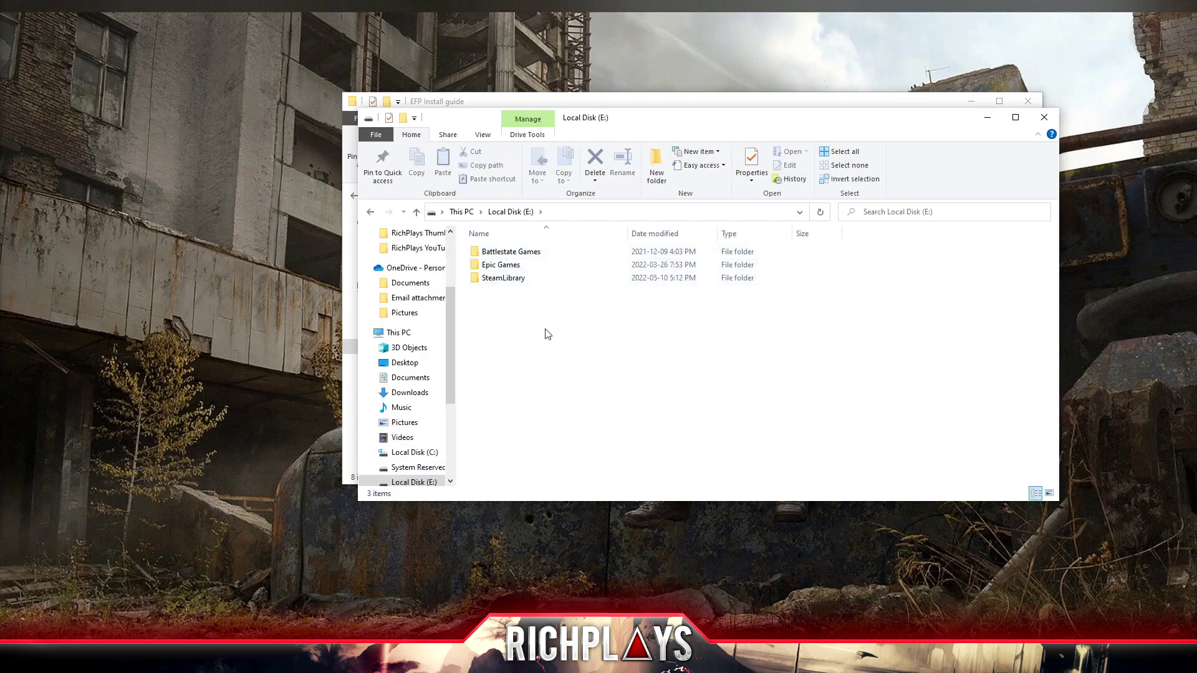
click(416, 211)
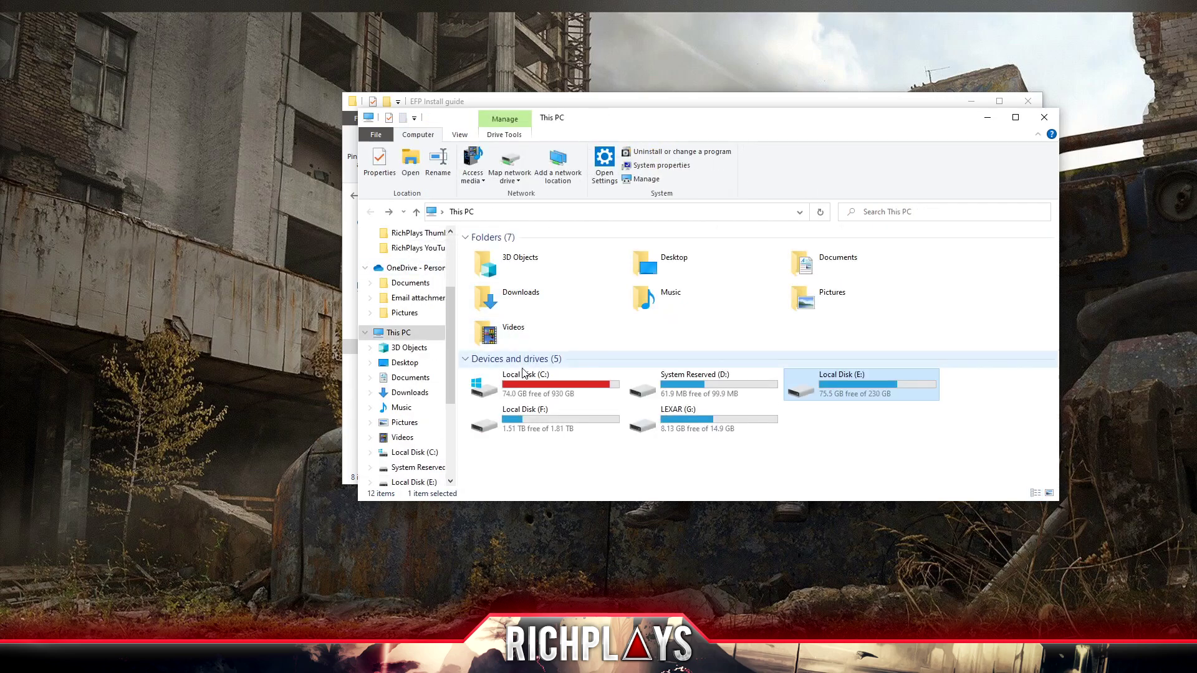
double_click(523, 386)
click(370, 211)
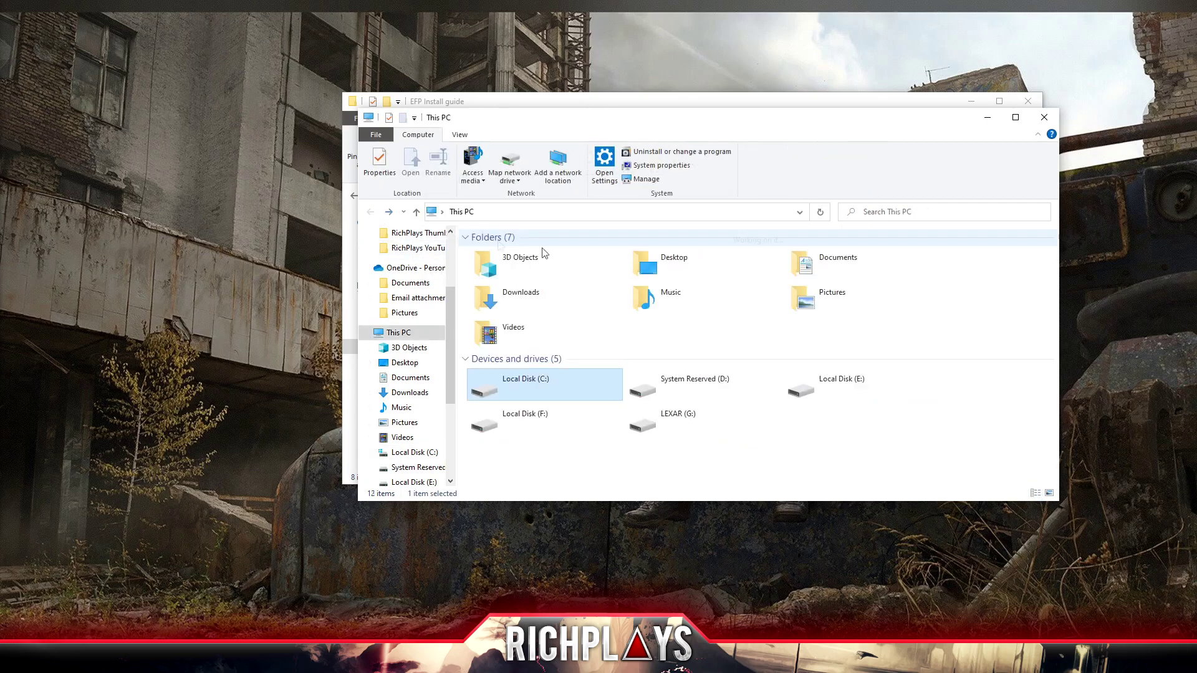
double_click(807, 386)
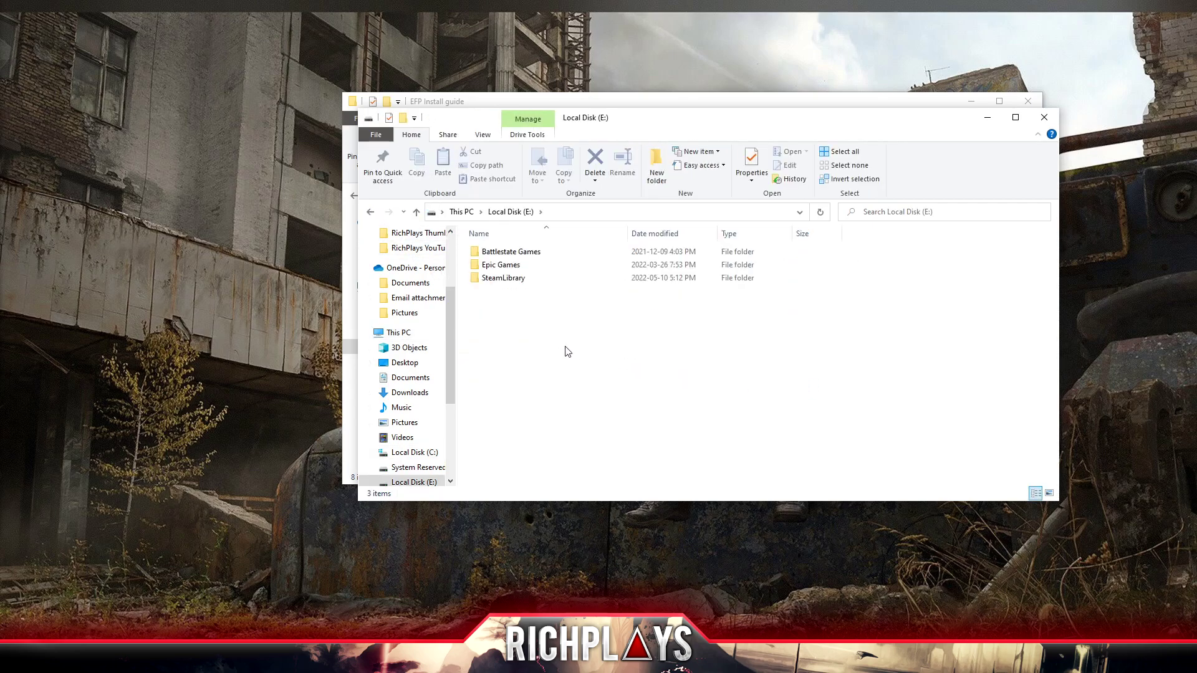
Create a new folder named EFP GAME on Local Disk (E:)
right_click(565, 351)
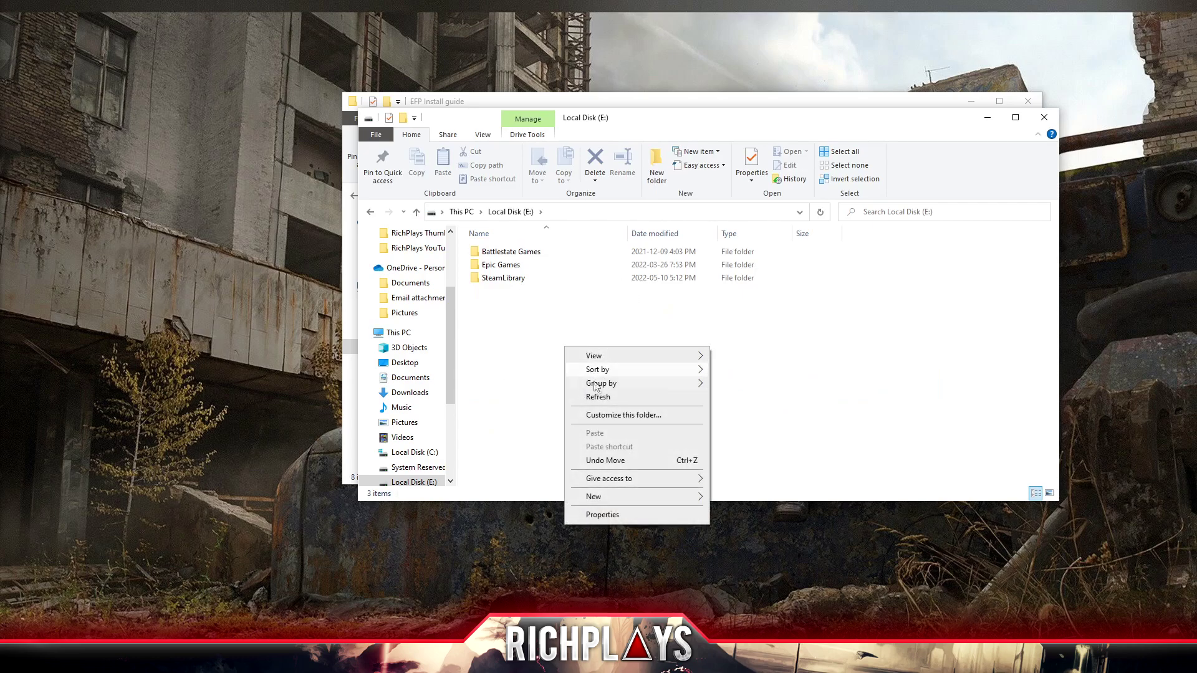
mouse_move(602, 498)
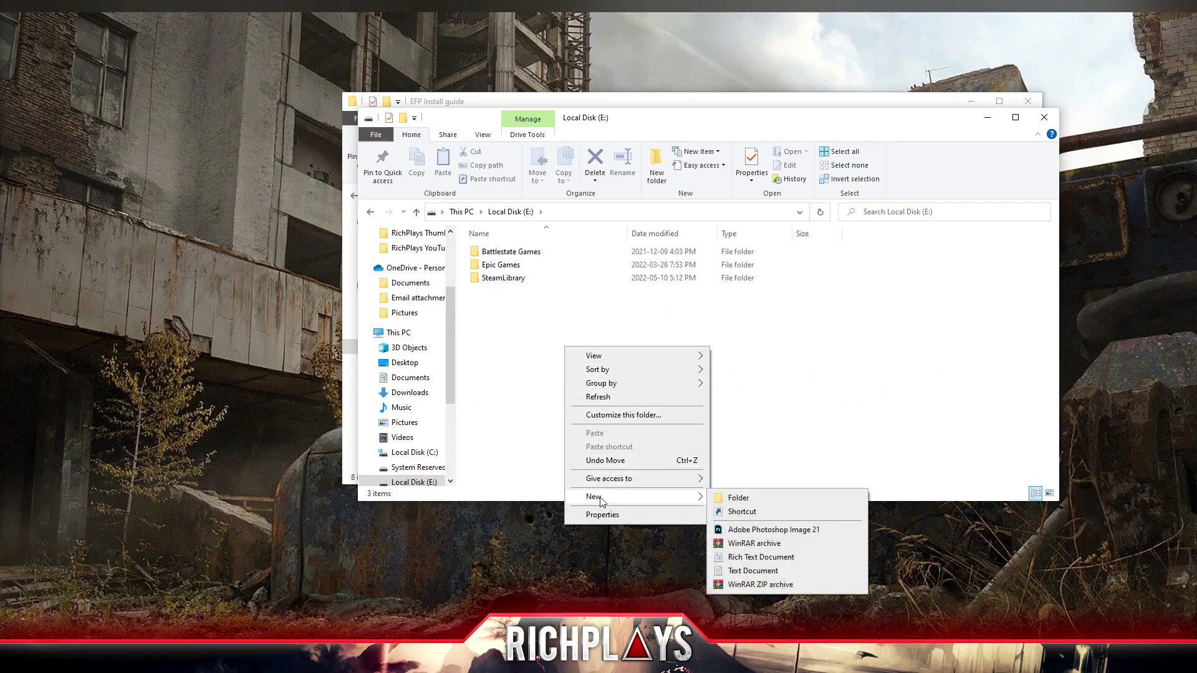
click(735, 498)
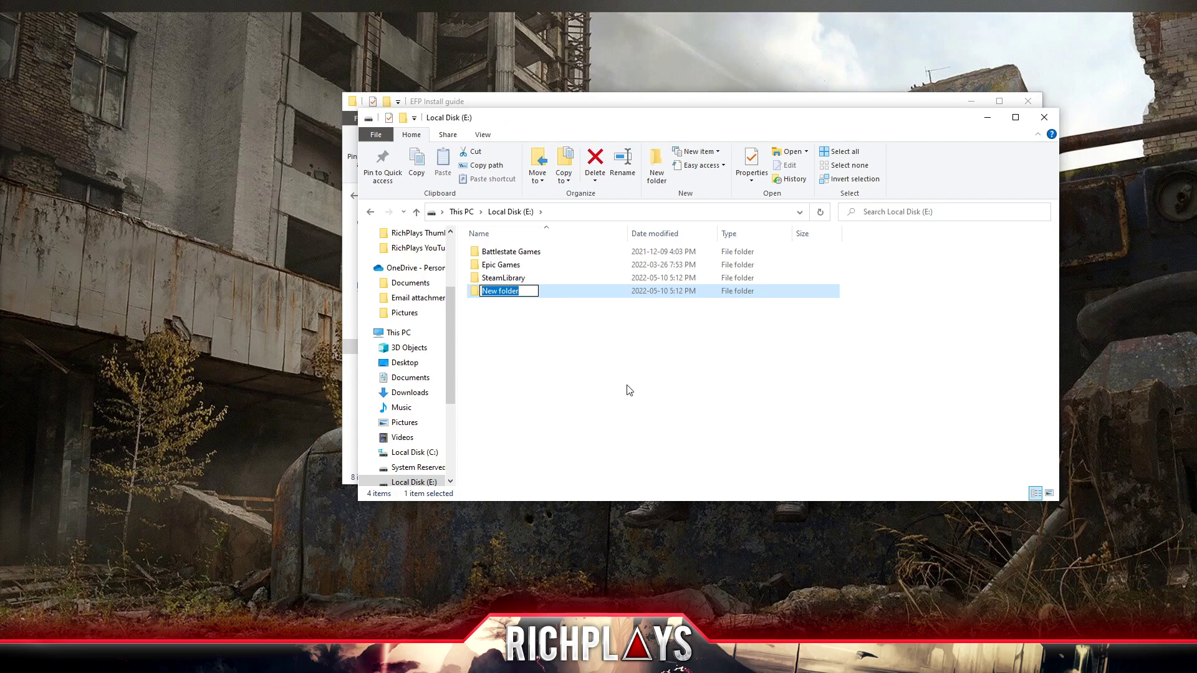
text(EFP GAME)
key(Return)
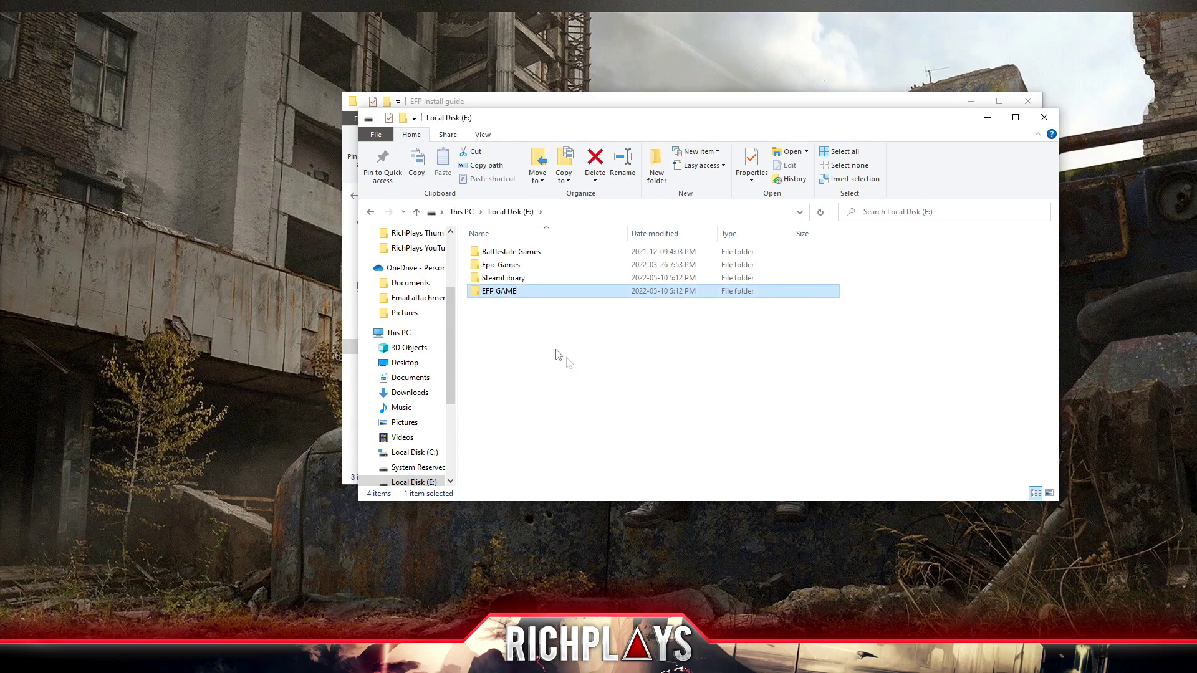
Open the EFP GAME folder and create a subfolder named EFP in it
double_click(501, 293)
right_click(501, 294)
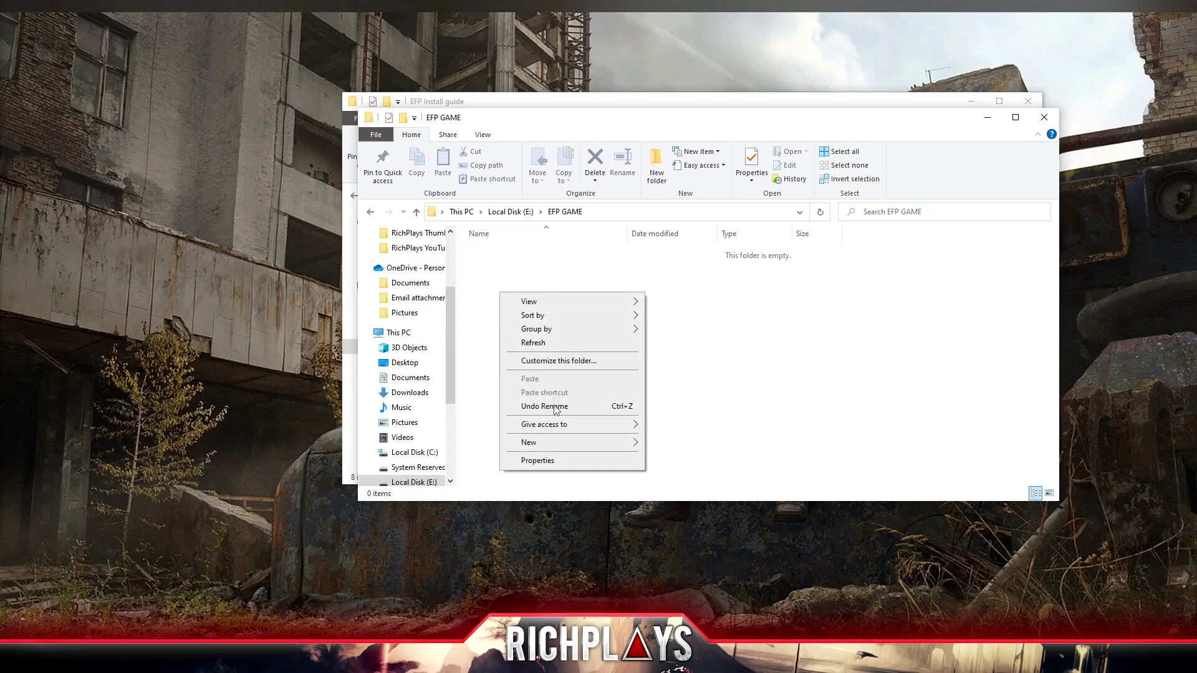
mouse_move(546, 439)
click(668, 443)
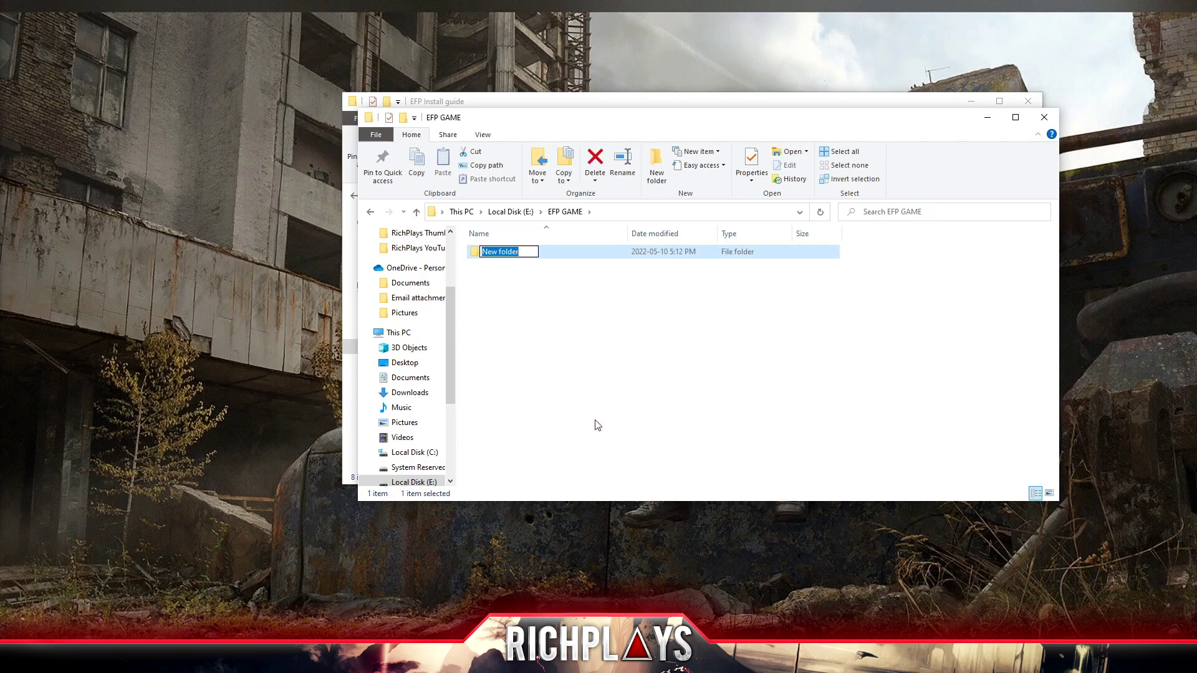
text(EFP)
key(Return)
Create a second subfolder named MO2 inside EFP GAME
right_click(530, 346)
mouse_move(568, 498)
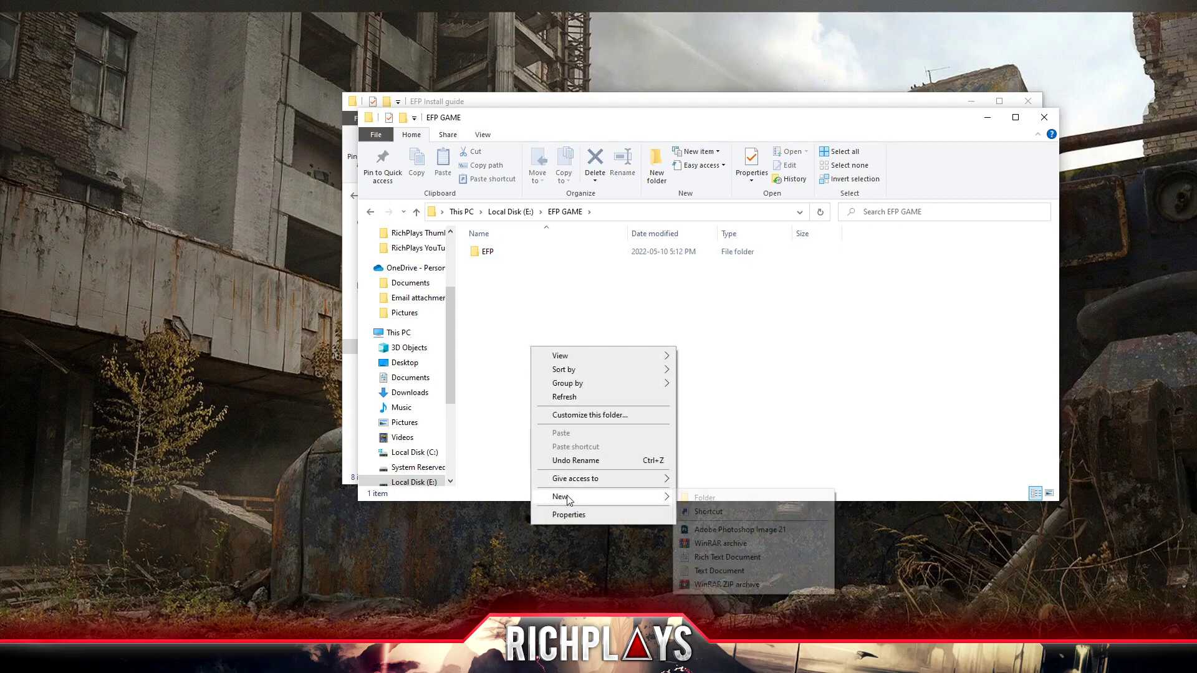
click(689, 499)
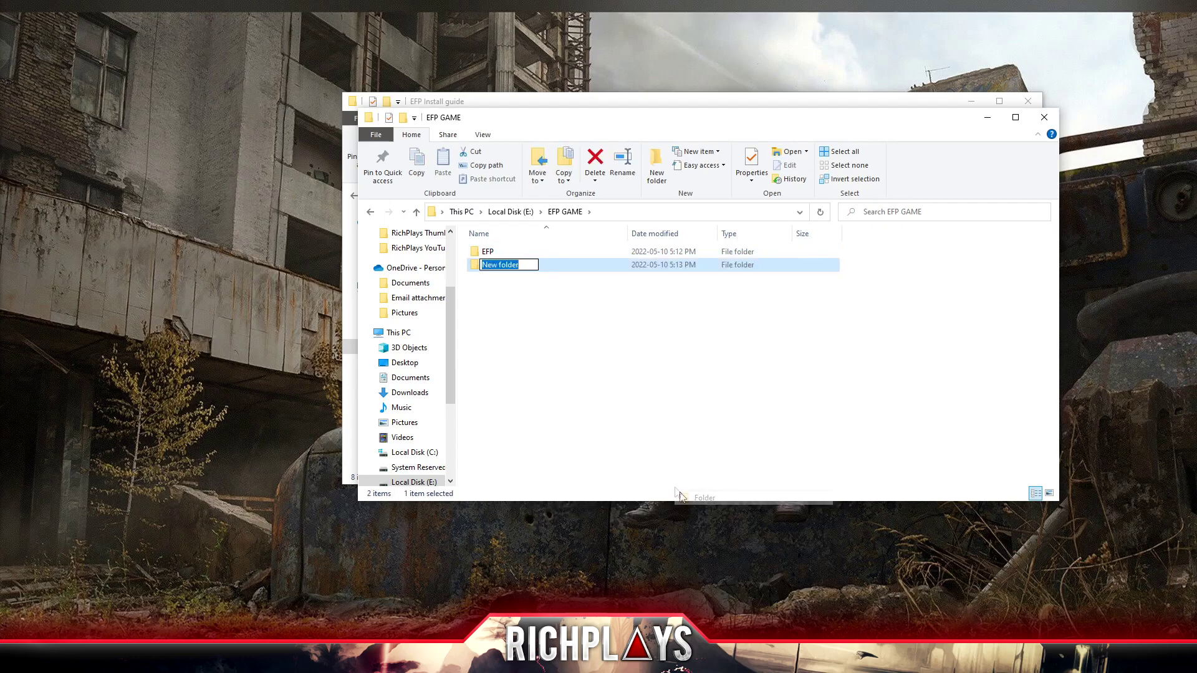
text(M)
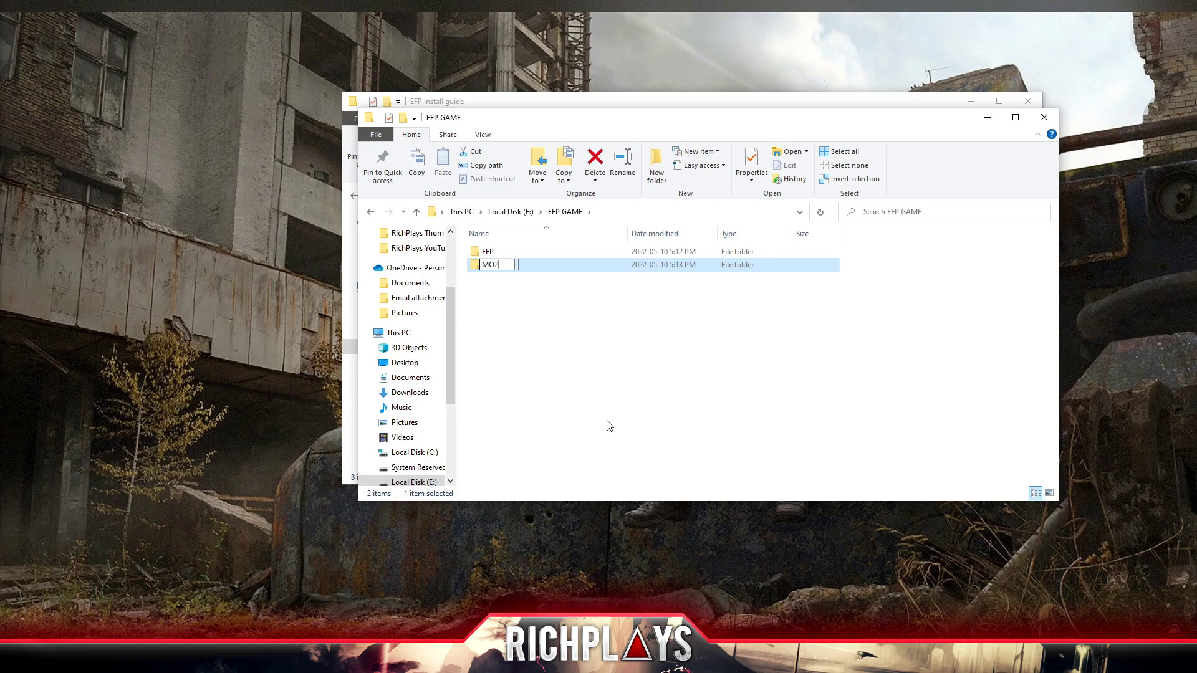
text(O2)
click(595, 413)
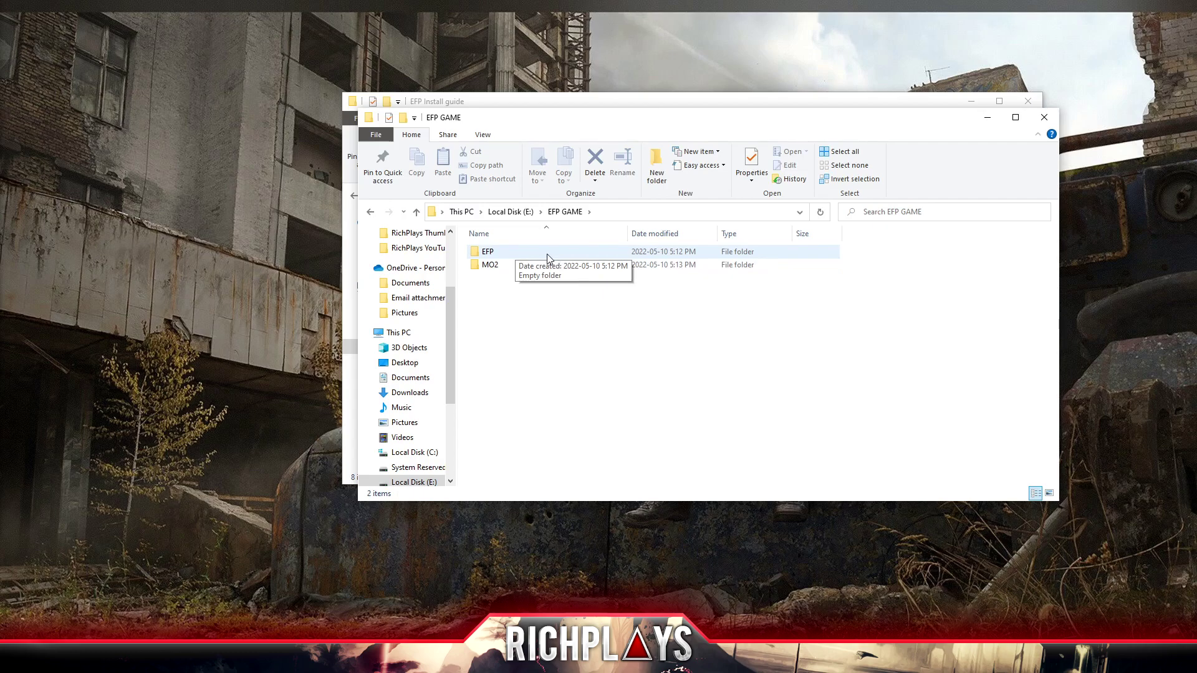
Open the empty EFP folder and arrange its window side by side with the EFP Install guide window
double_click(548, 258)
drag(494, 123, 771, 130)
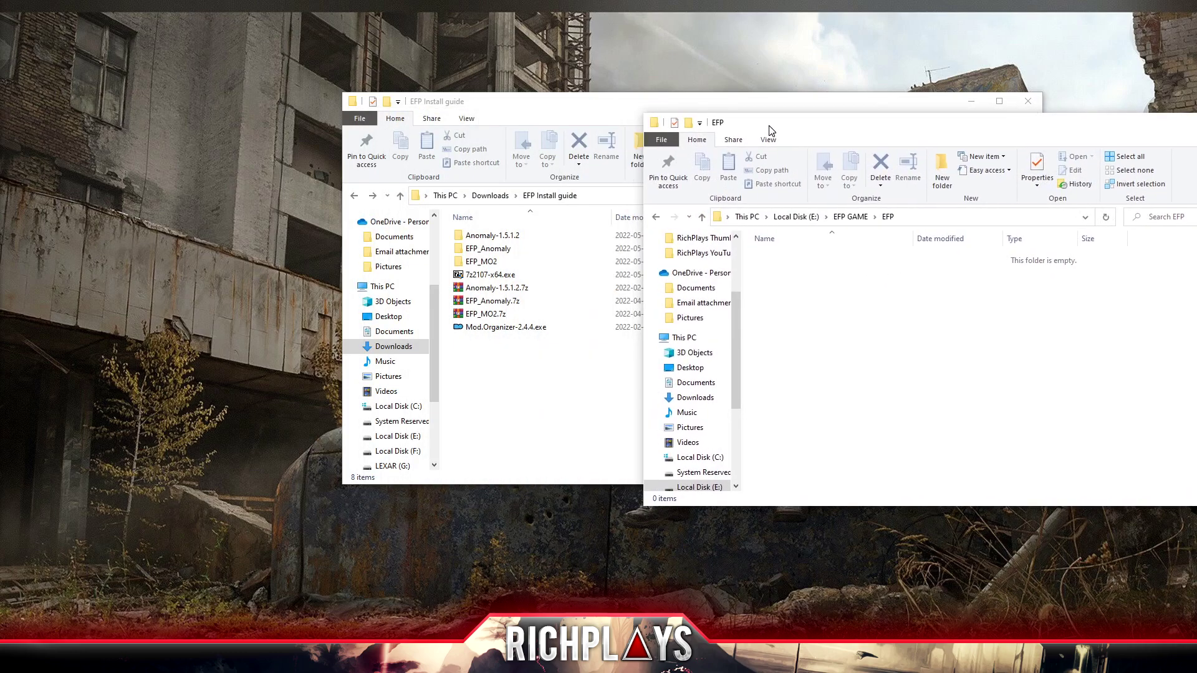
drag(609, 100, 301, 126)
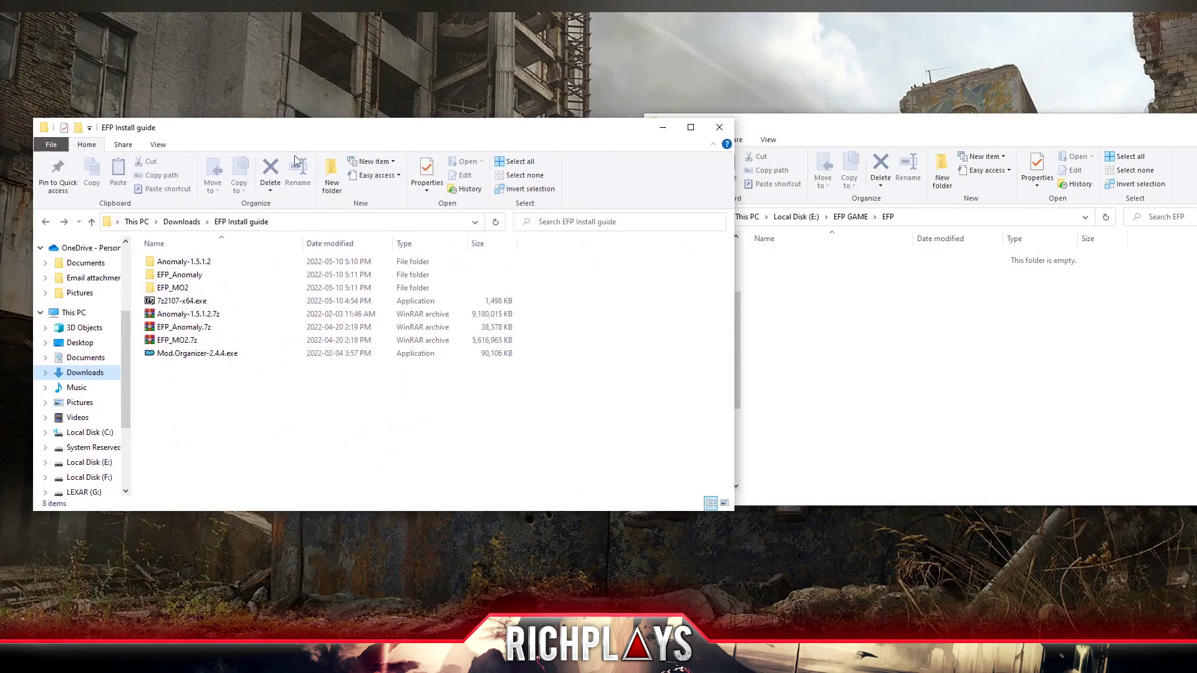
Copy all contents of the extracted Anomaly-1.5.1.2 folder into E:\EFP GAME\EFP
mouse_move(172, 266)
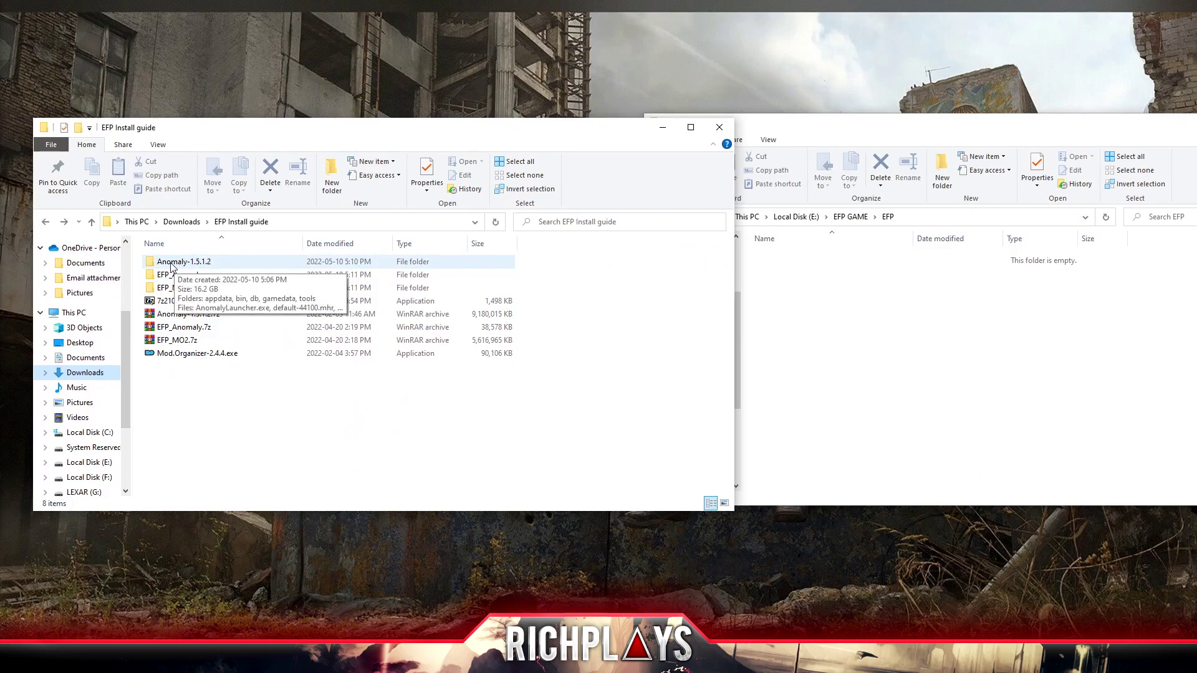
double_click(173, 262)
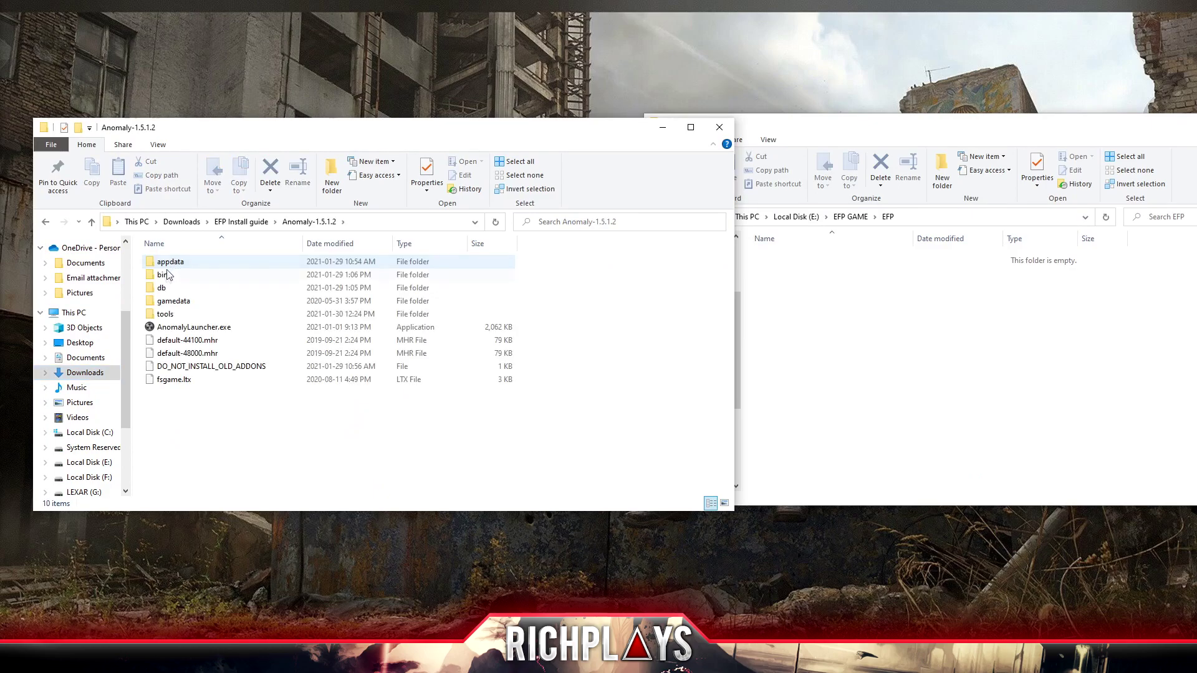
drag(243, 404, 868, 331)
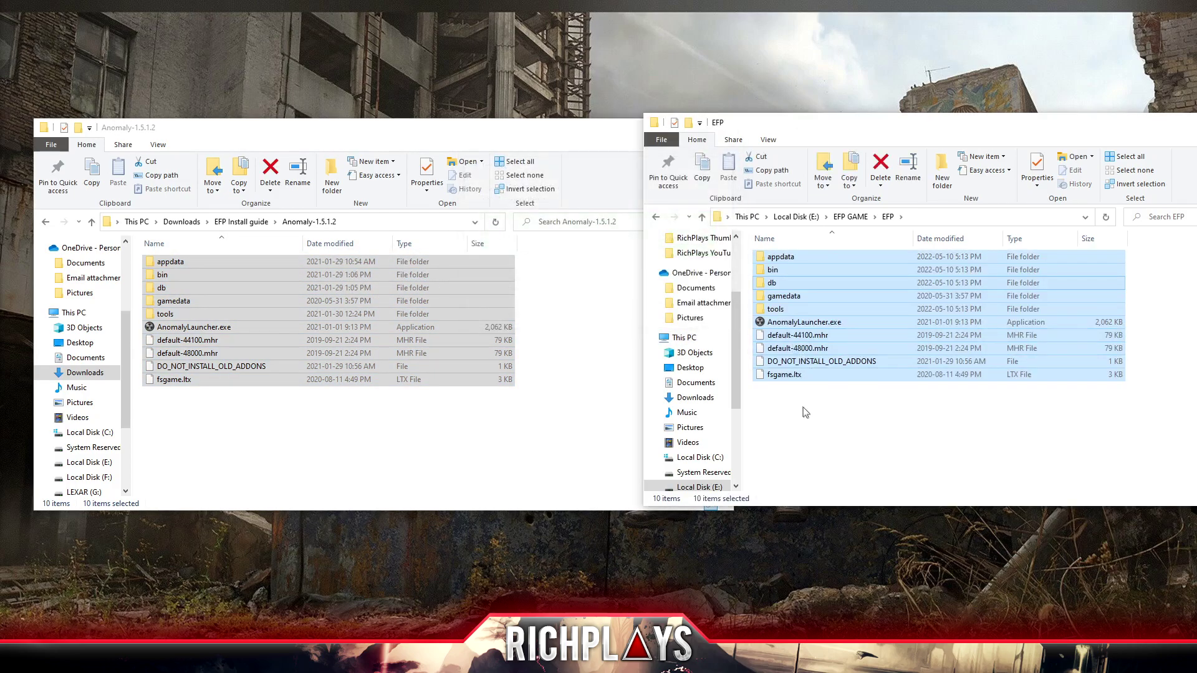
click(836, 440)
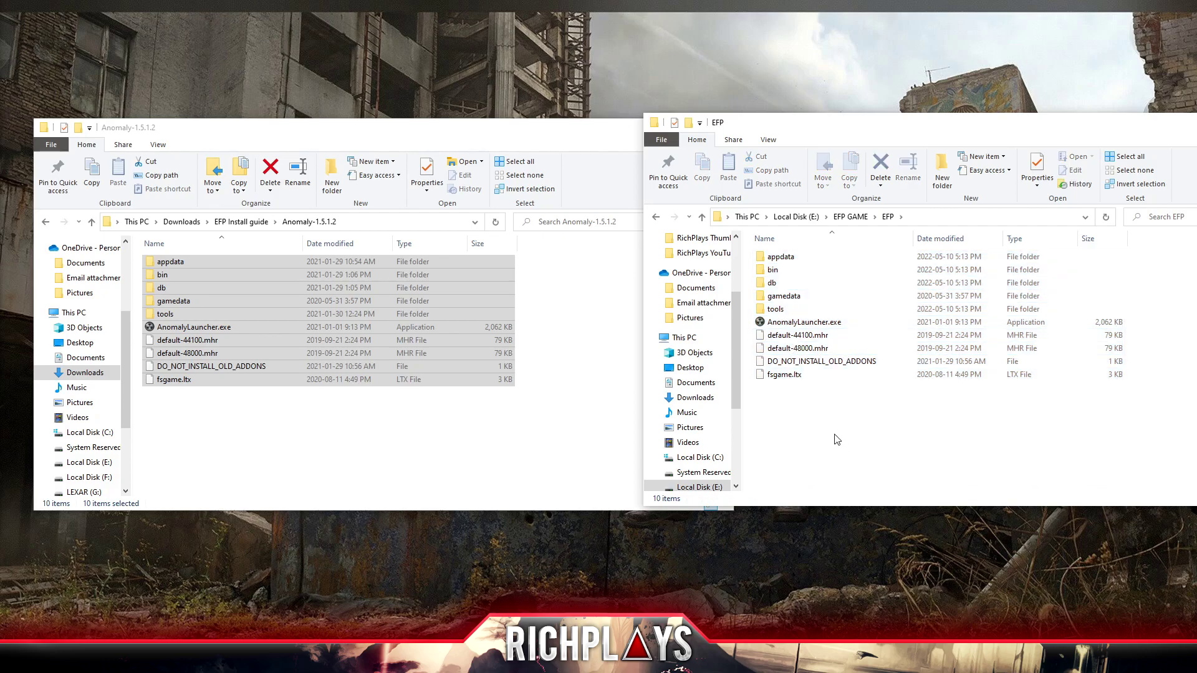
Run AnomalyLauncher.exe from the EFP folder, enable Debug Mode, Sound problem workaround and Prefetch sounds, and save the settings
double_click(795, 325)
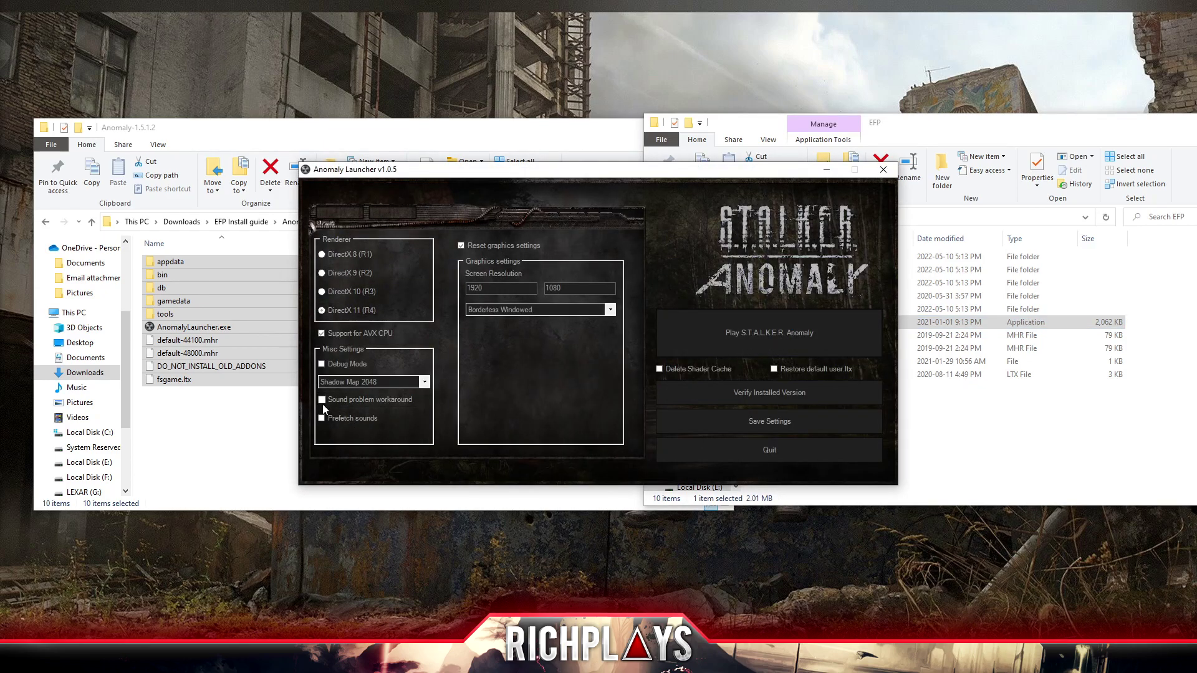
click(322, 364)
click(746, 425)
click(623, 375)
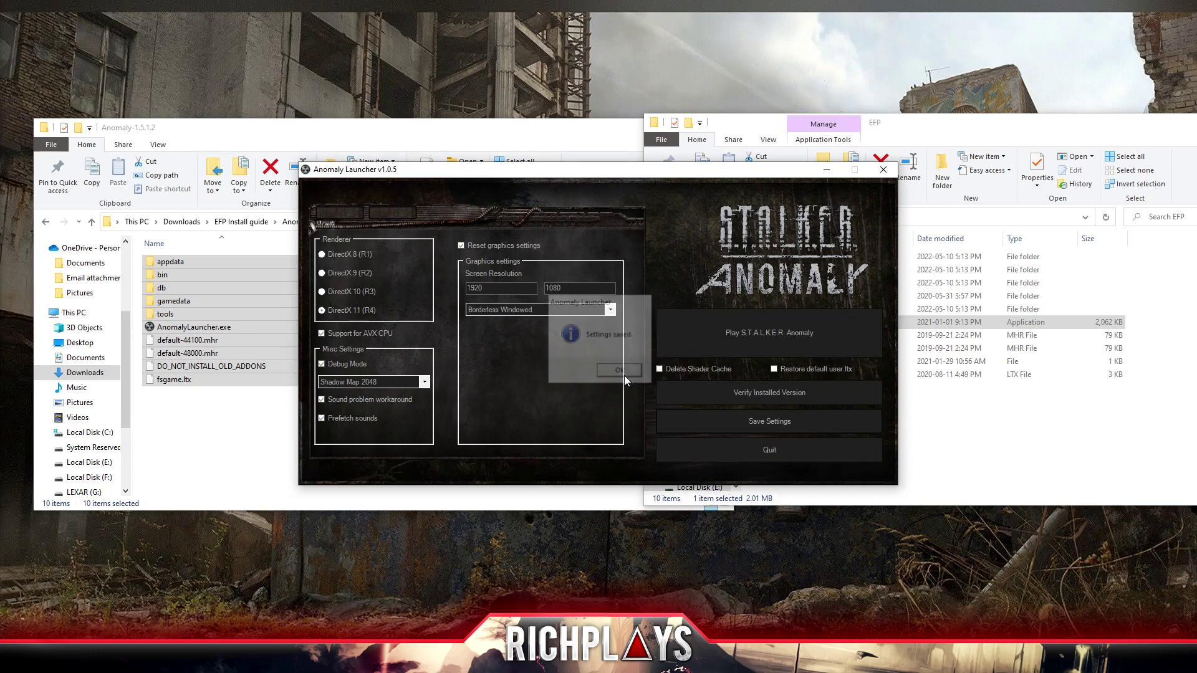
Start S.T.A.L.K.E.R. Anomaly once from the launcher, exit to Windows from its main menu, and return to the EFP folder
click(734, 334)
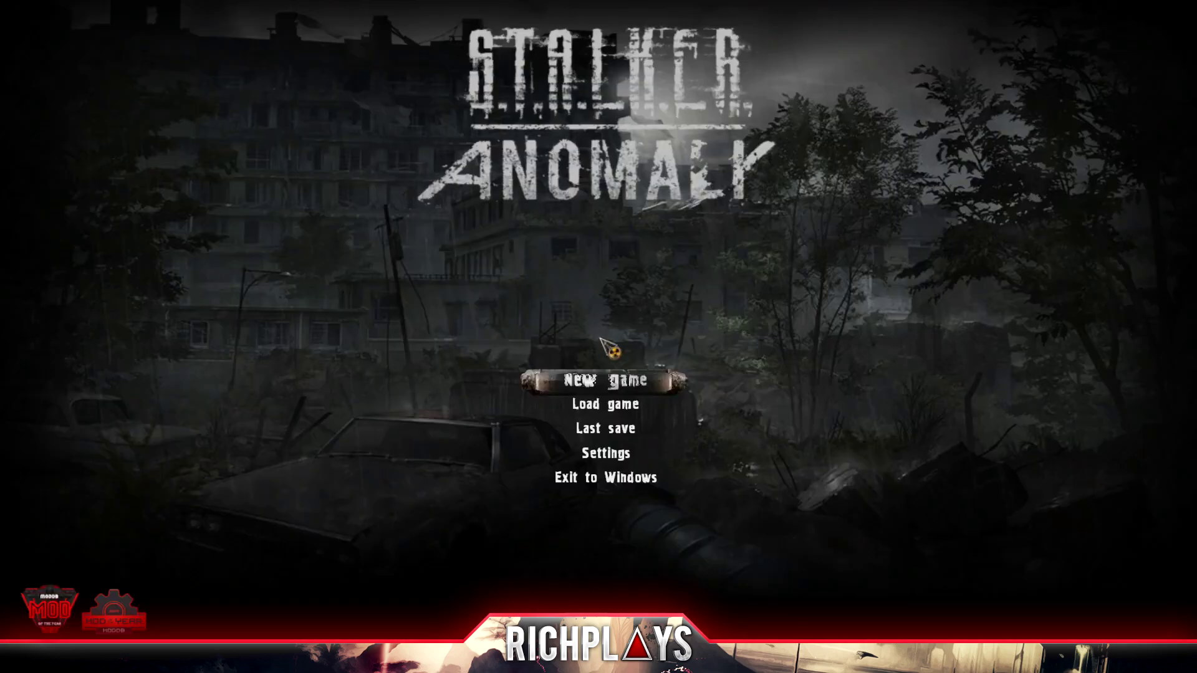
click(548, 475)
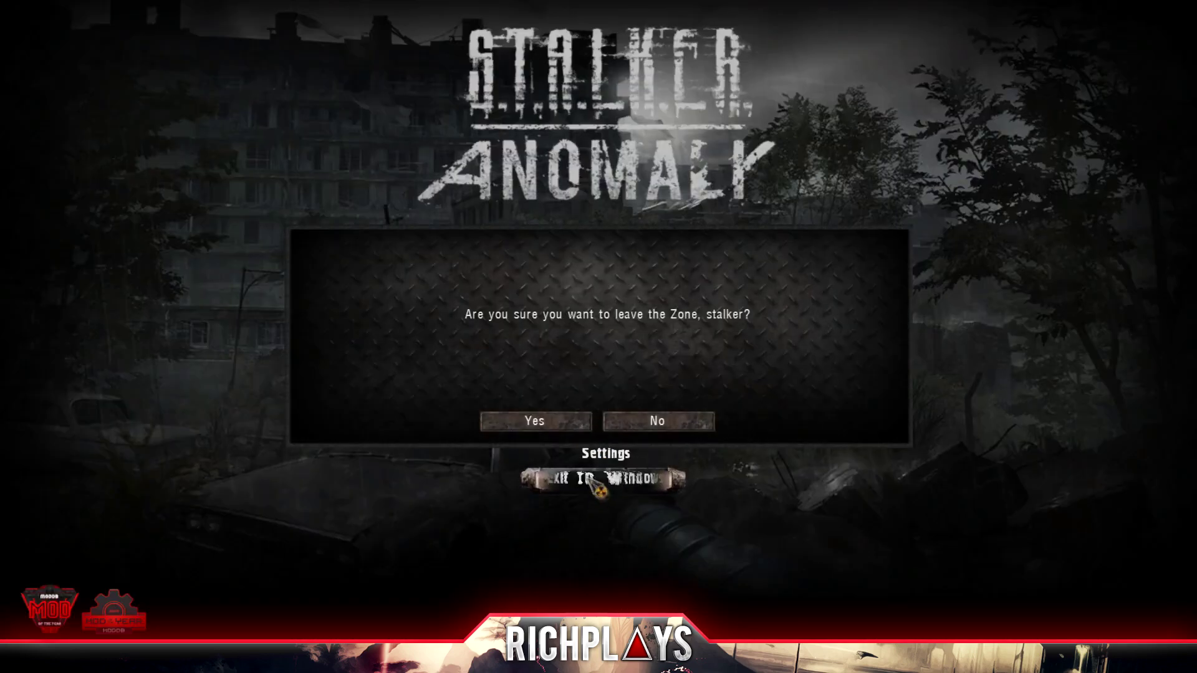
click(552, 421)
click(819, 458)
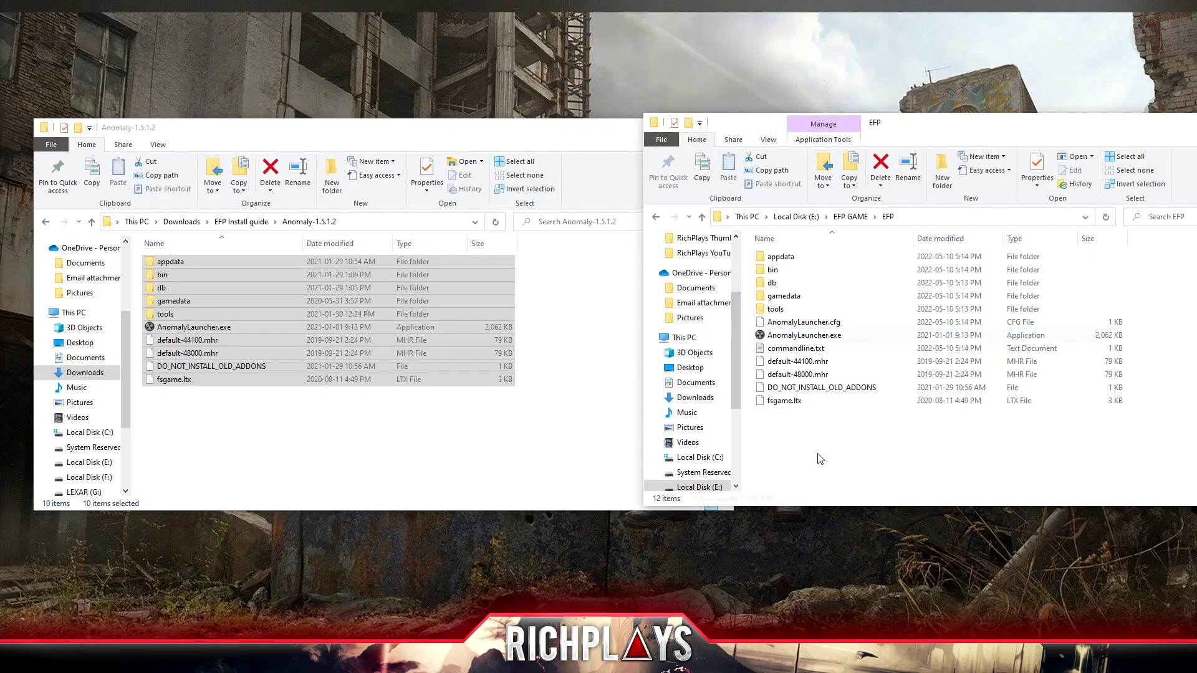
Go back to the EFP Install guide folder in one window and to EFP GAME in the other
click(521, 427)
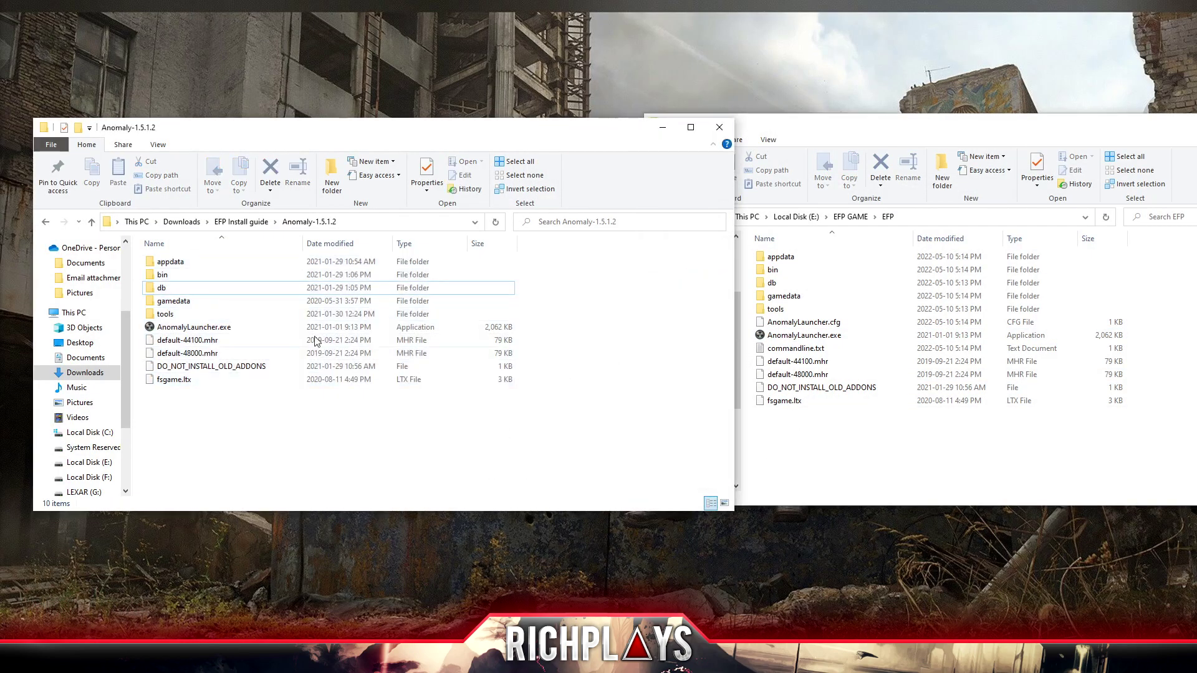
click(46, 222)
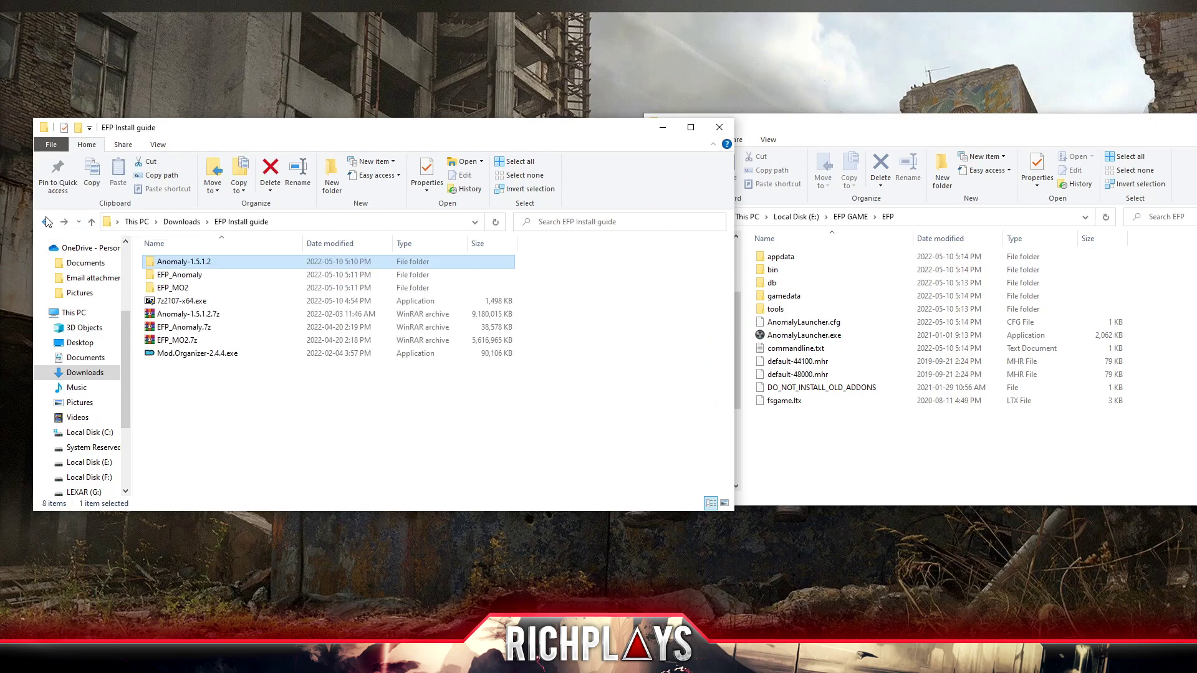
click(856, 467)
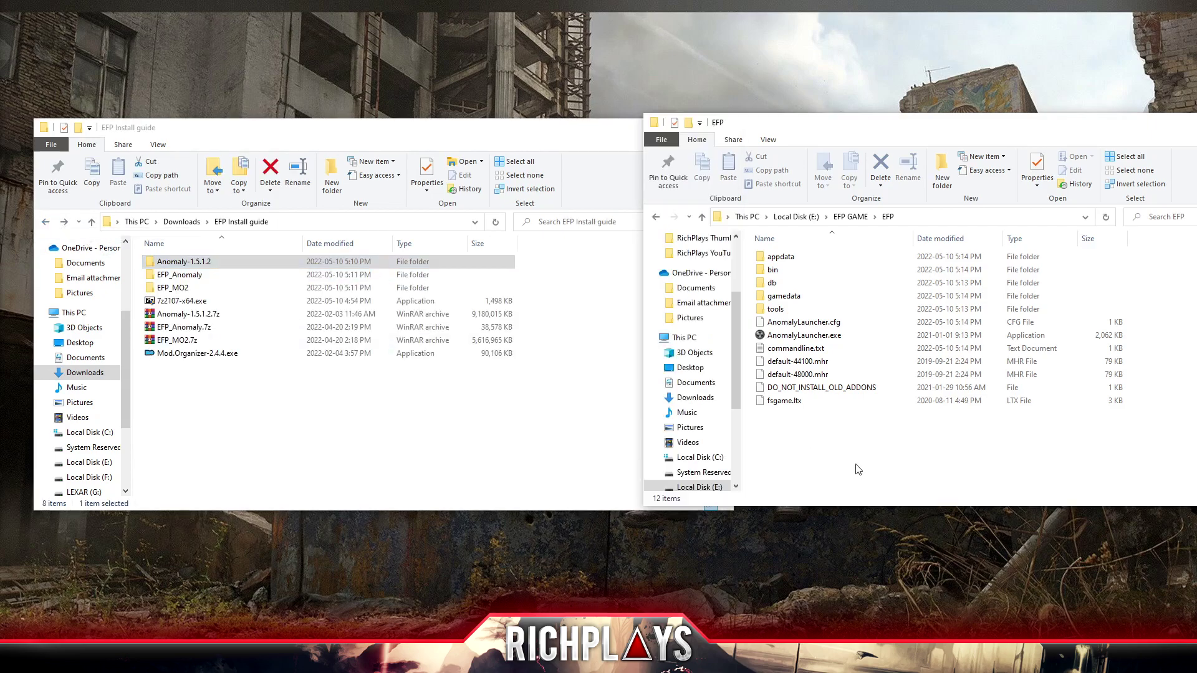
click(655, 219)
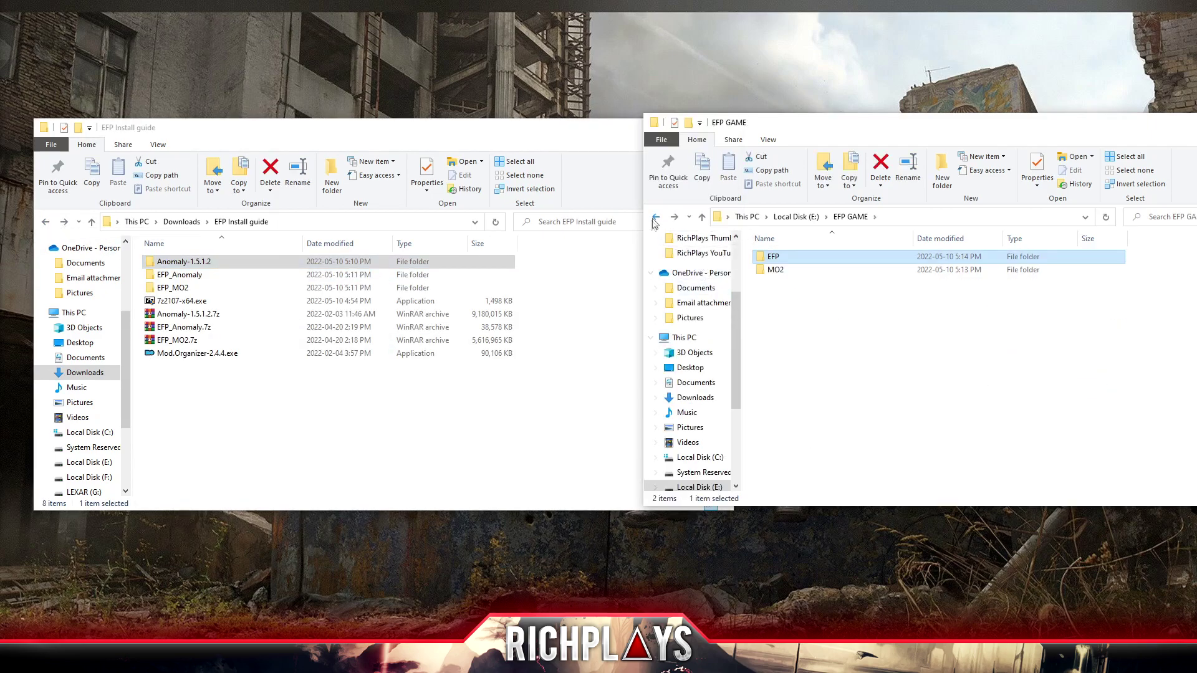
Run the Mod.Organizer-2.4.4.exe installer and accept its license agreement
double_click(179, 356)
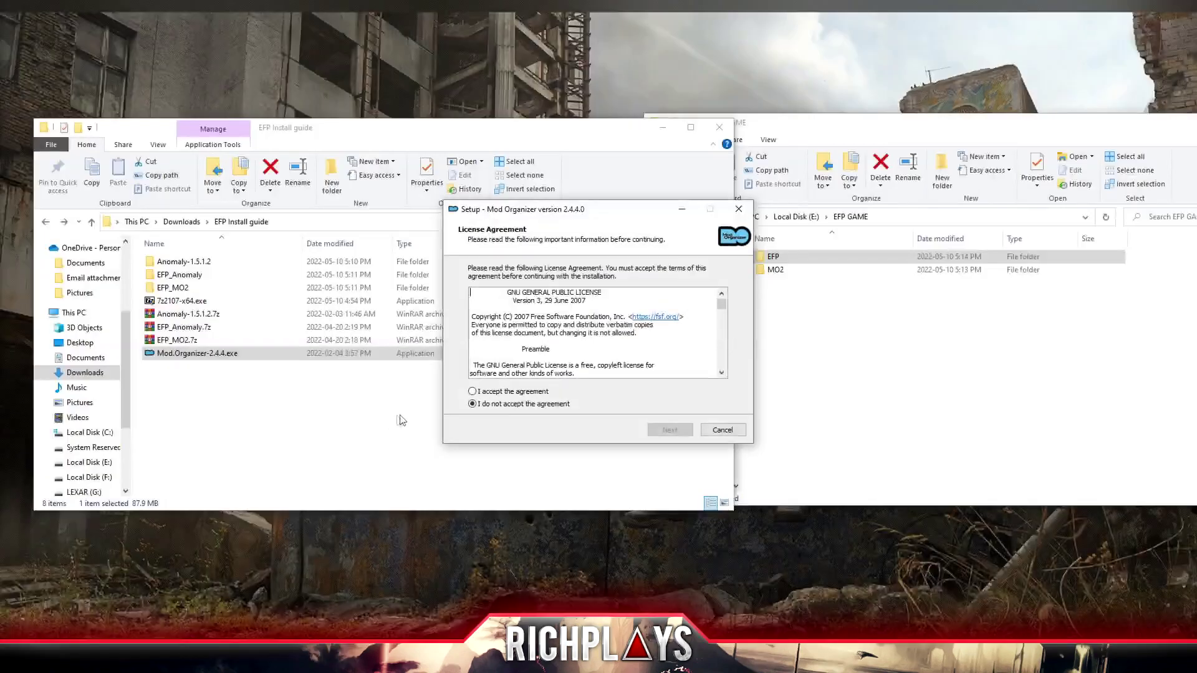
click(486, 391)
click(651, 426)
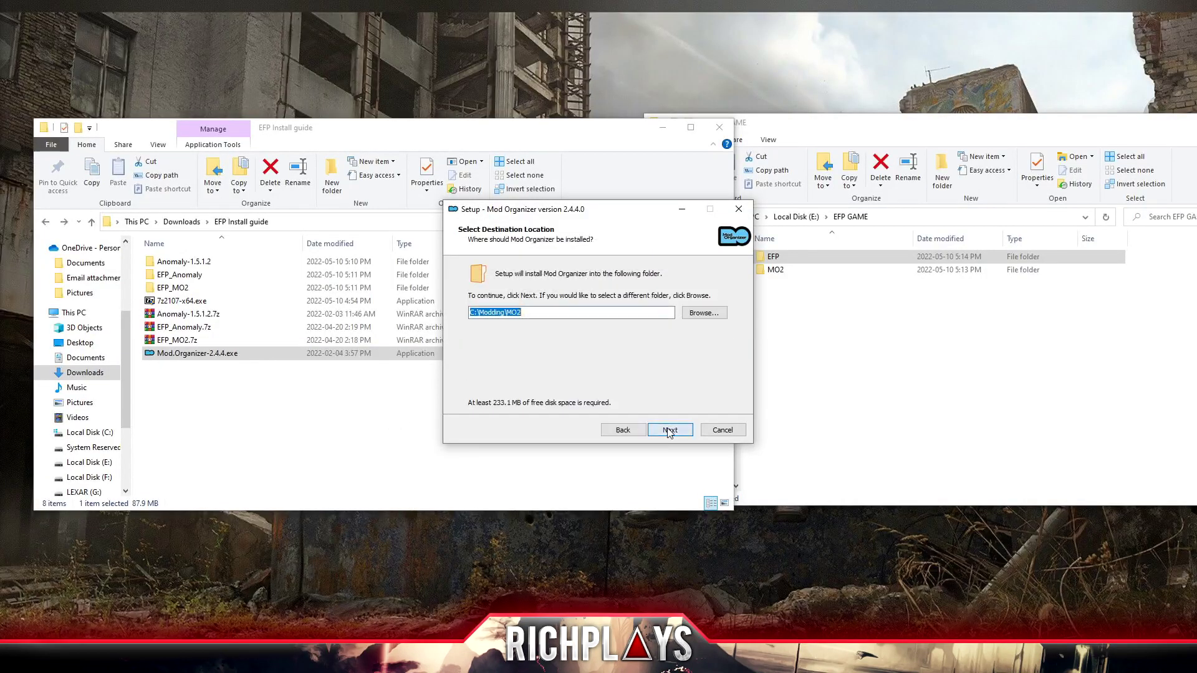
Set the Mod Organizer install destination to E:\EFP GAME\MO2 and keep the default Mod Organizer Start Menu folder
click(697, 314)
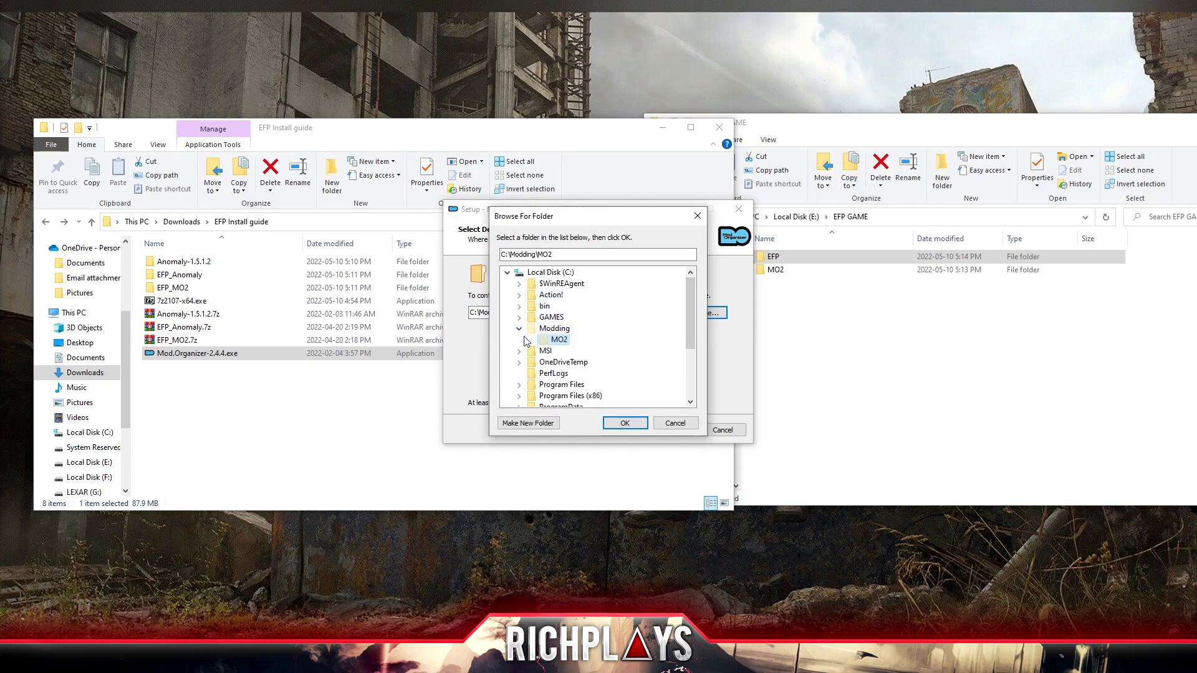
click(507, 272)
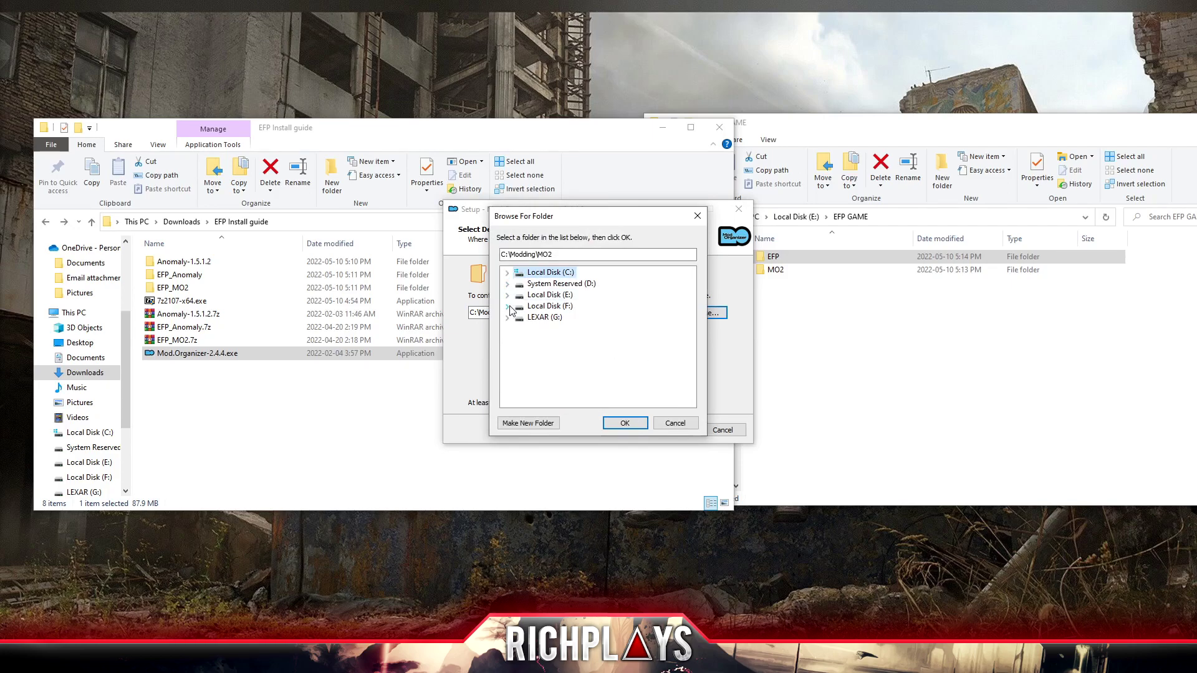
click(507, 295)
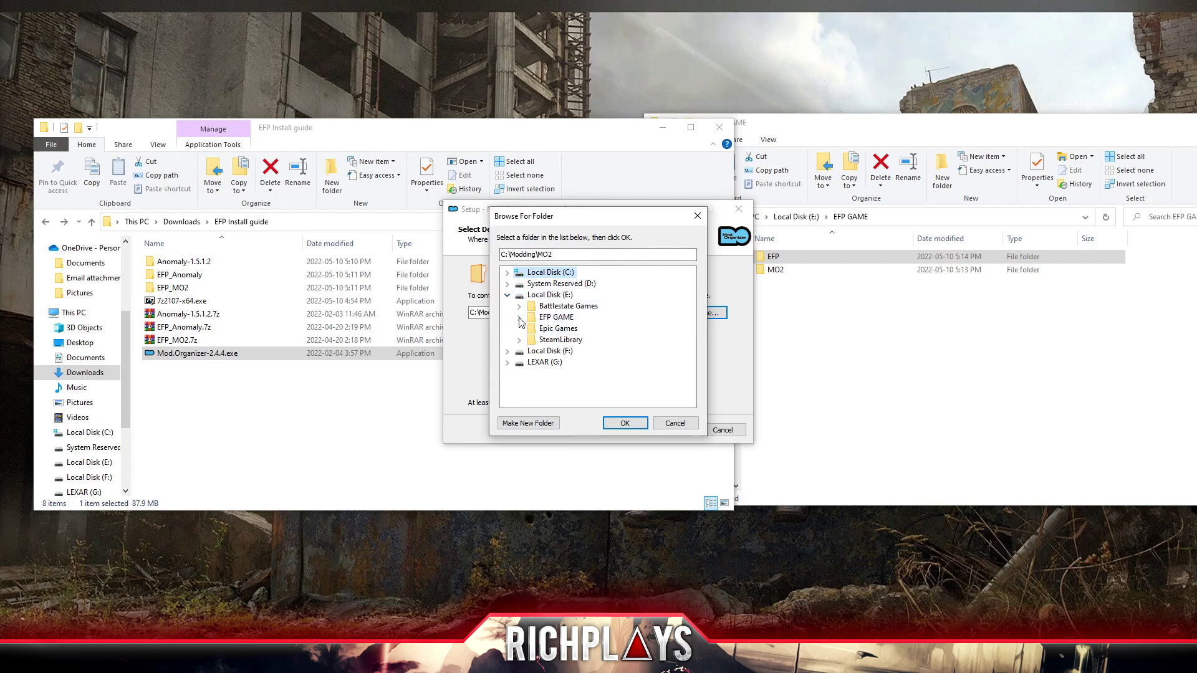
click(520, 318)
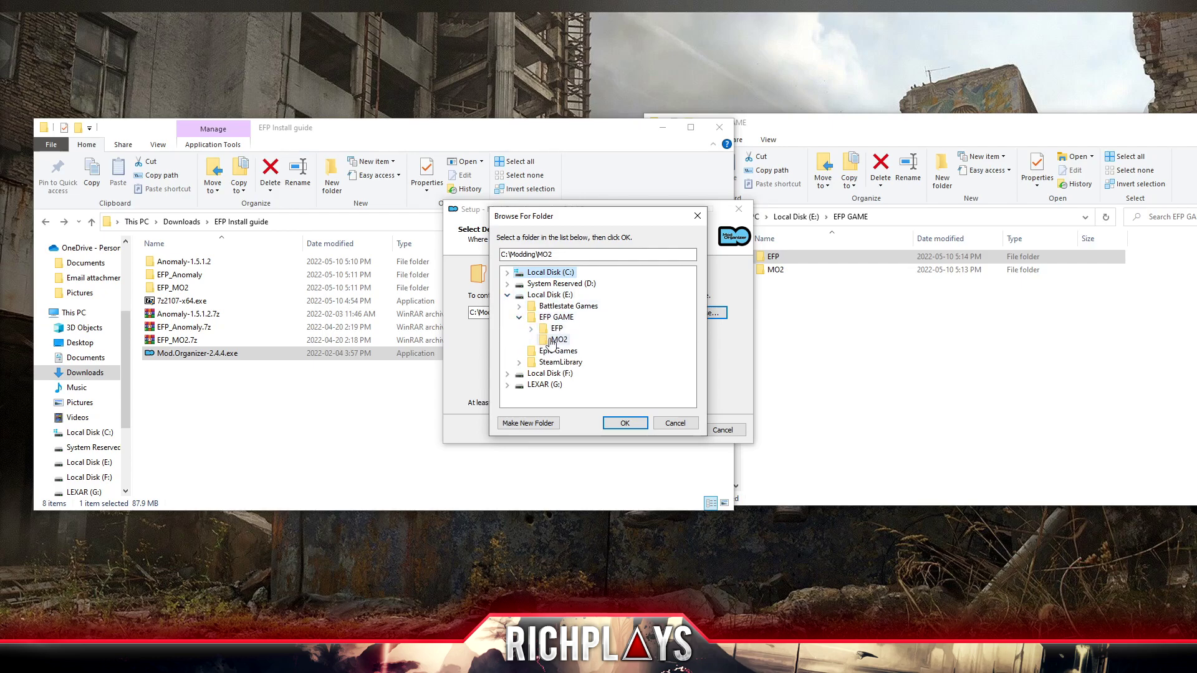
click(553, 341)
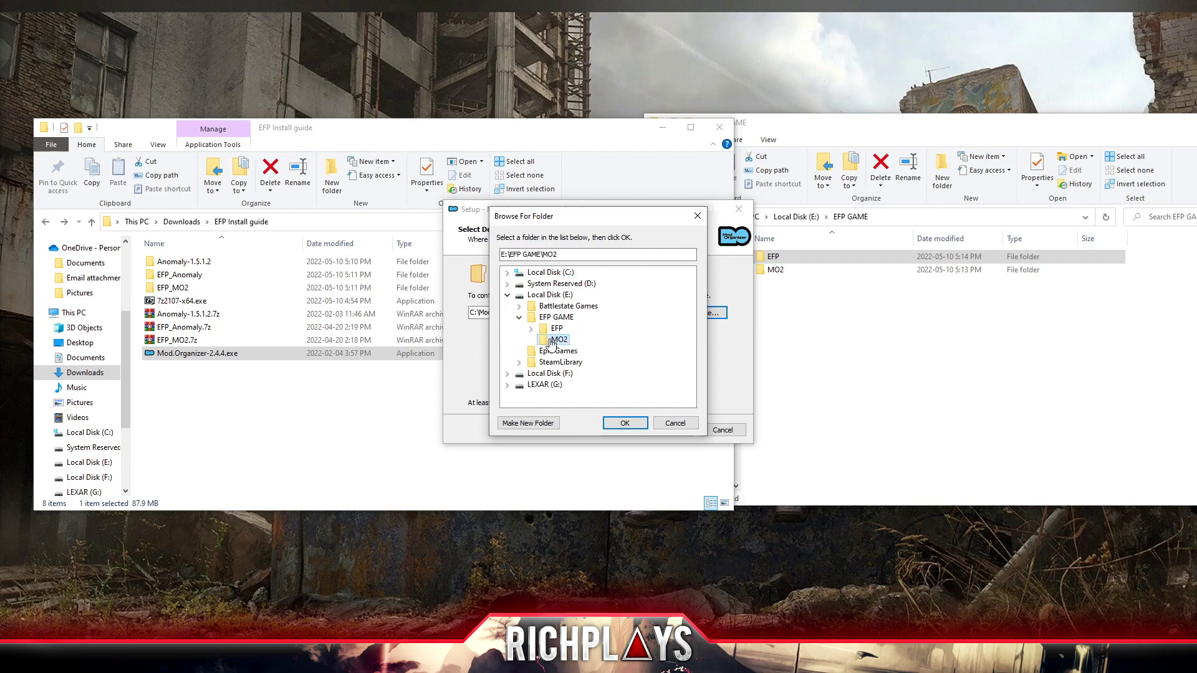
click(625, 423)
click(666, 431)
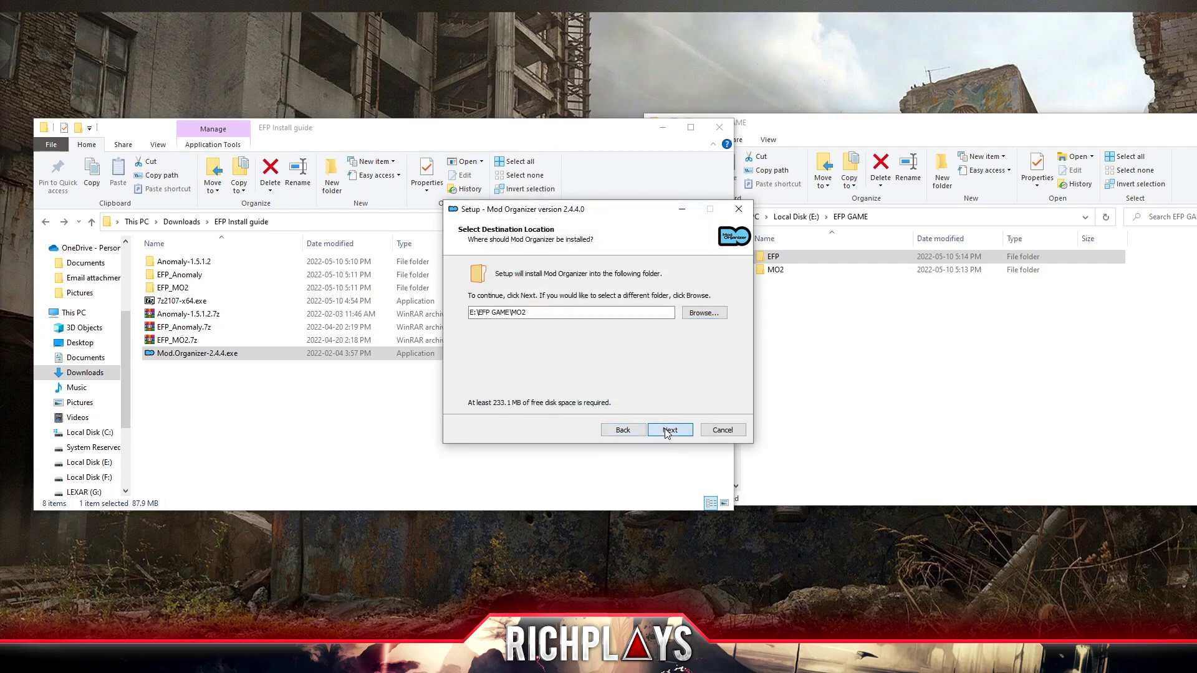
click(665, 431)
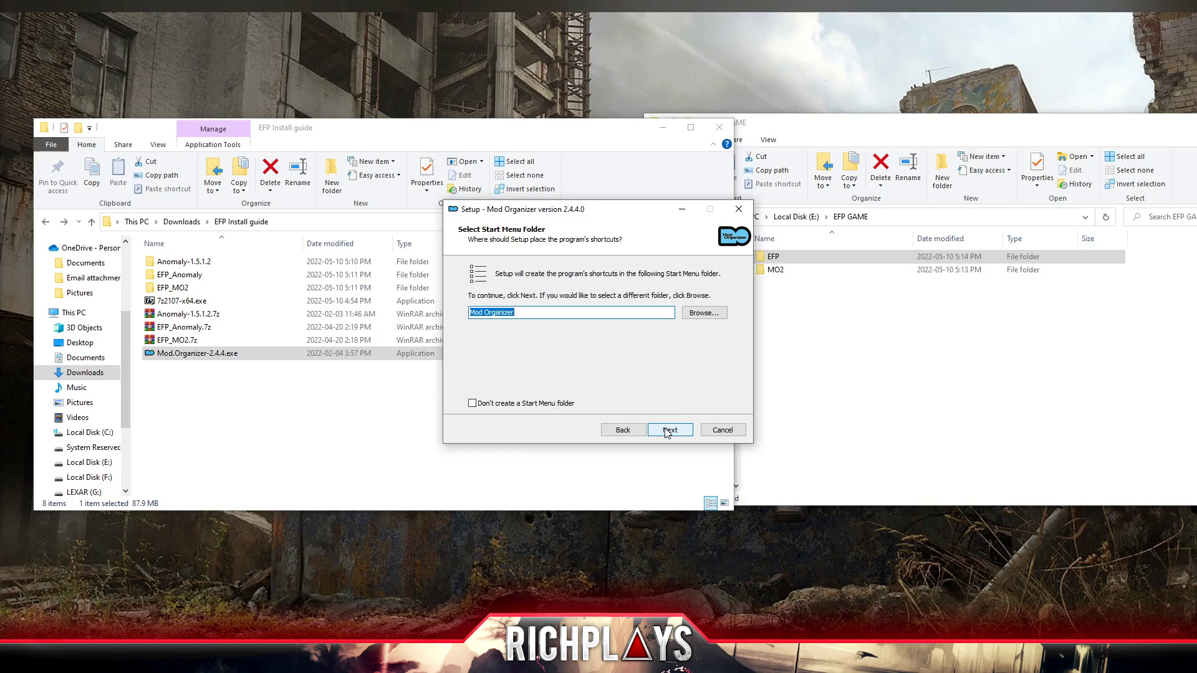
click(668, 431)
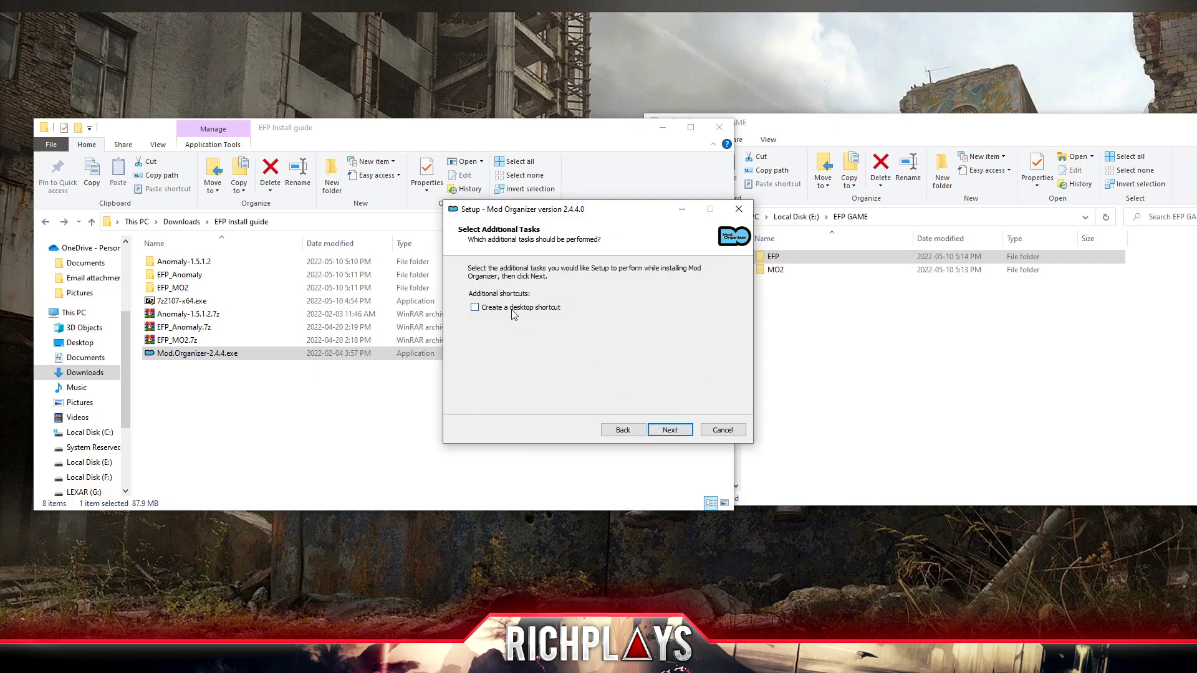
Install Mod Organizer without a desktop shortcut and finish the setup with Launch Mod Organizer enabled
click(667, 434)
click(669, 432)
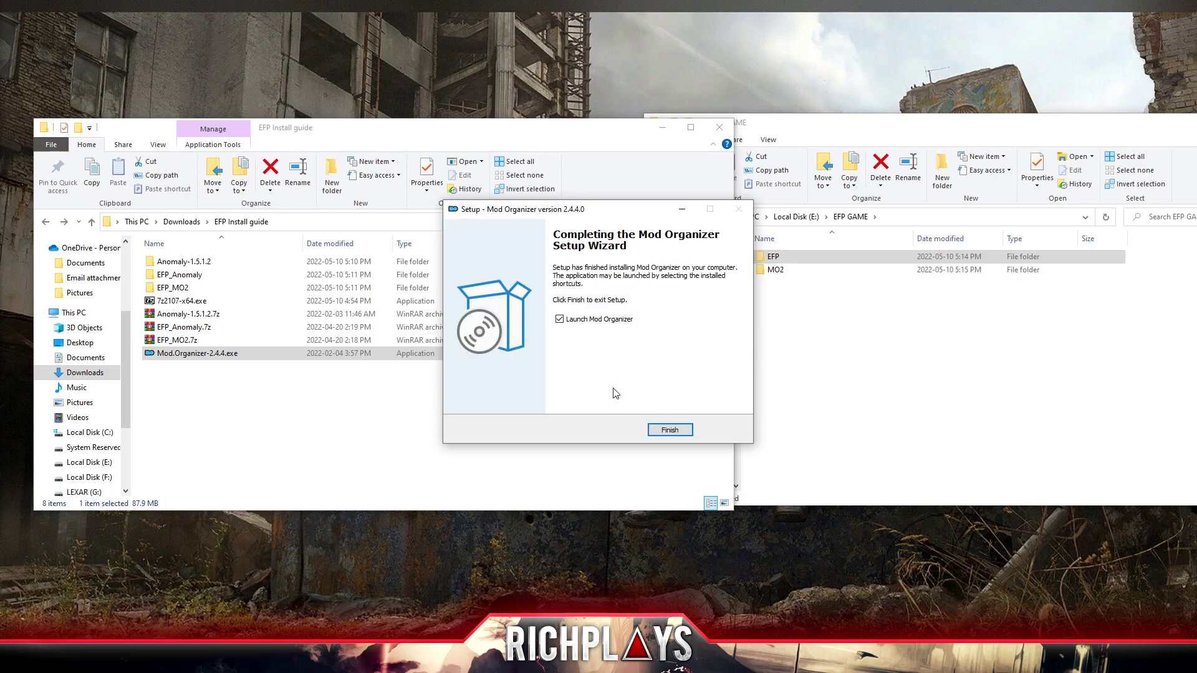
click(678, 429)
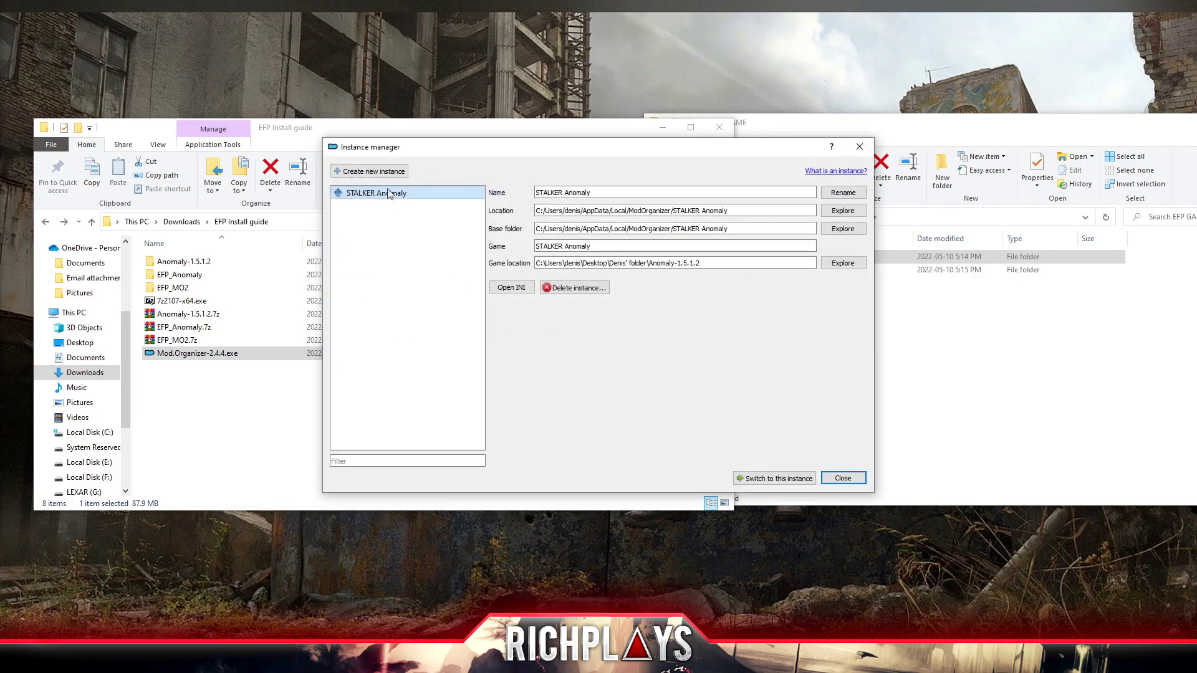
Start a new portable instance in the Instance manager and choose E:\EFP GAME\EFP as its game installation folder
click(374, 172)
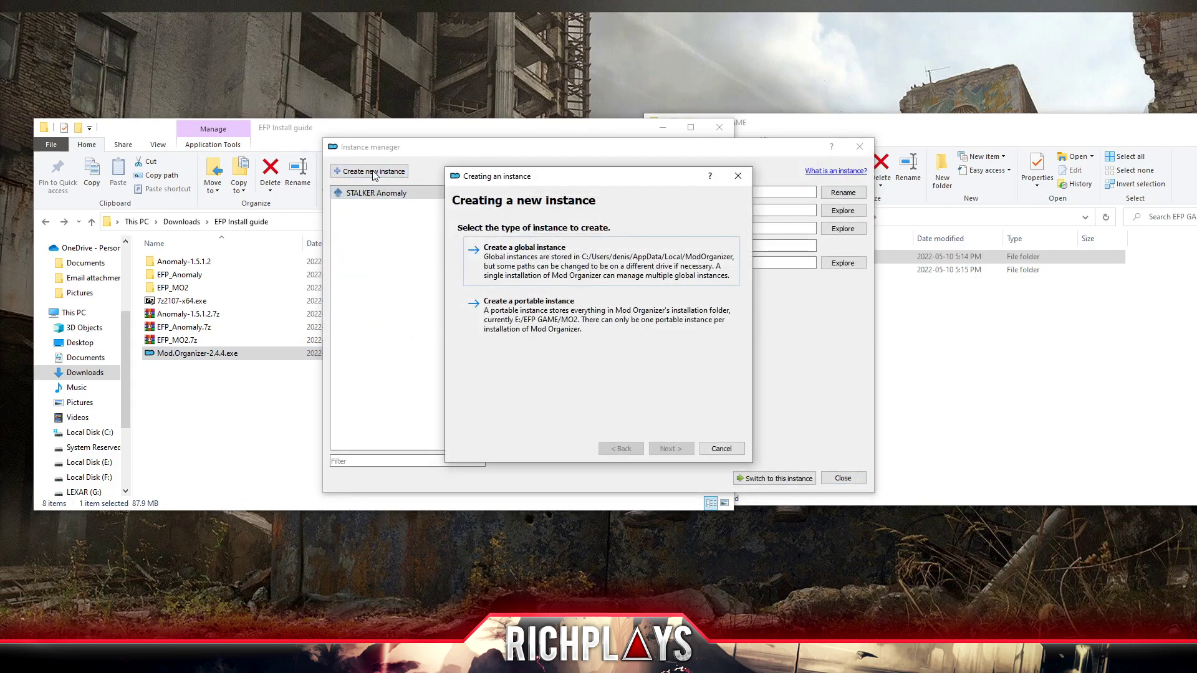
click(526, 329)
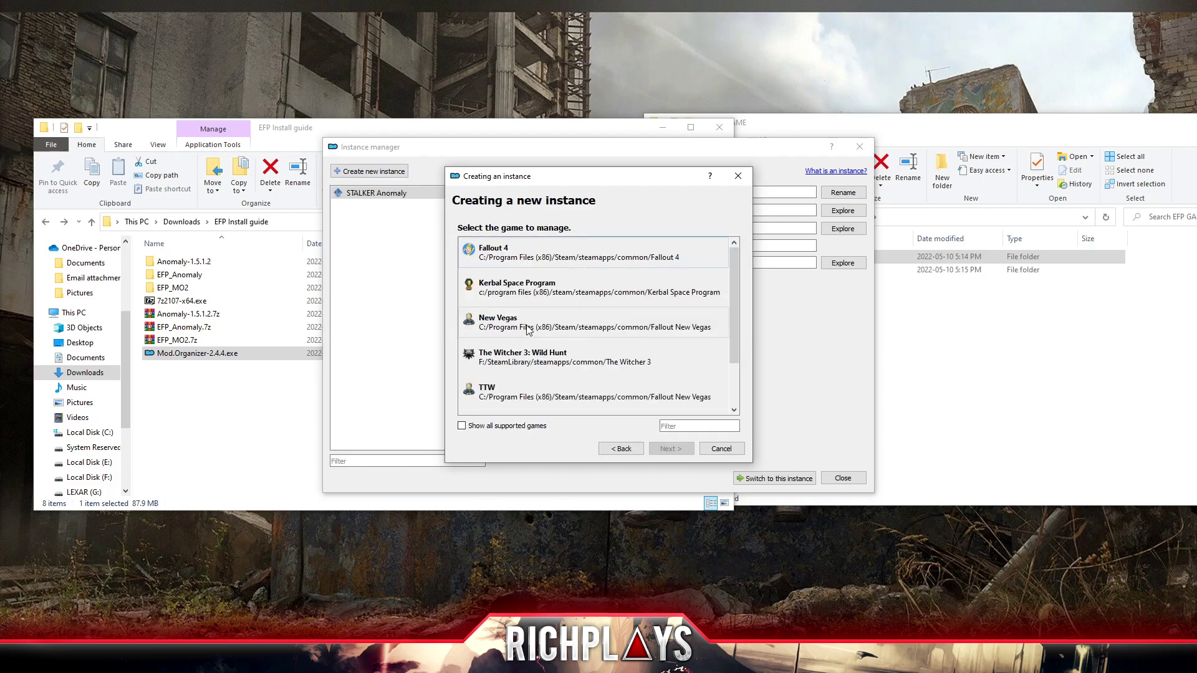
scroll(602, 397, down, 2)
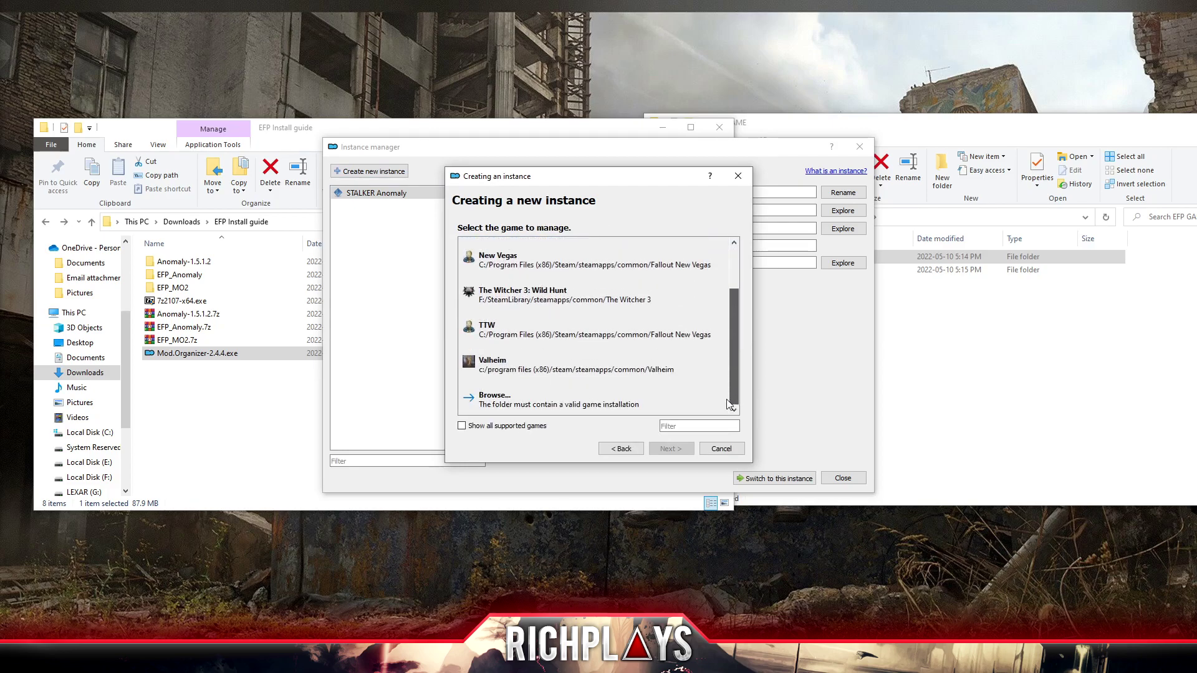
click(510, 399)
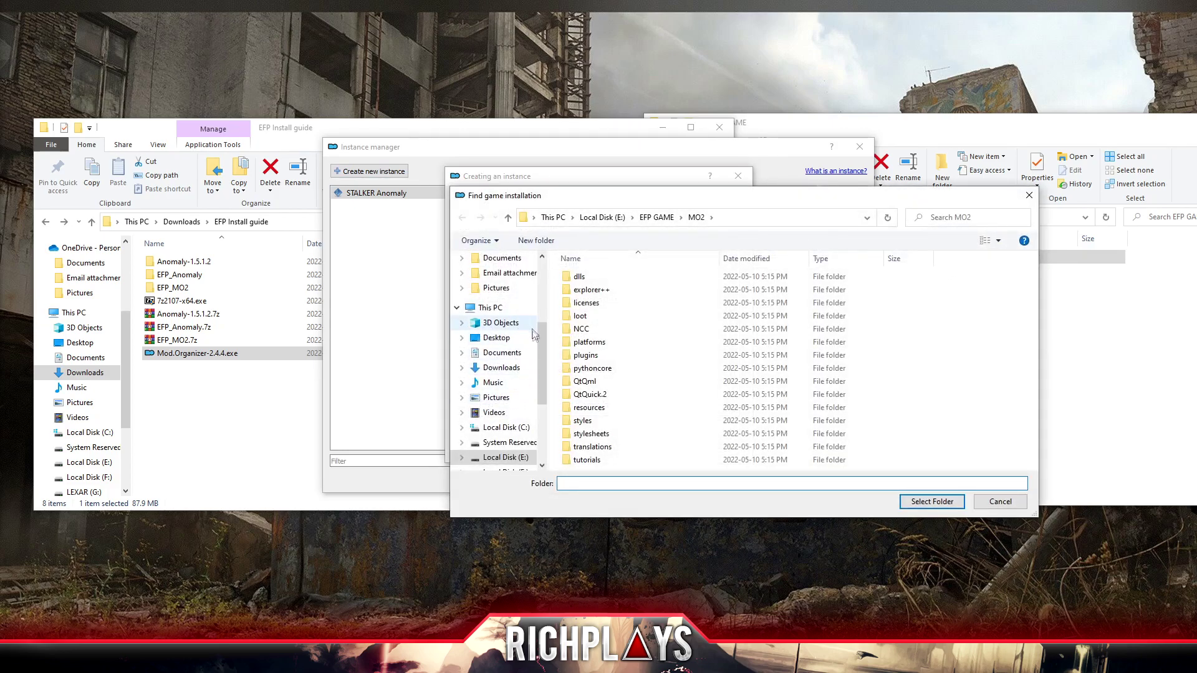
click(489, 308)
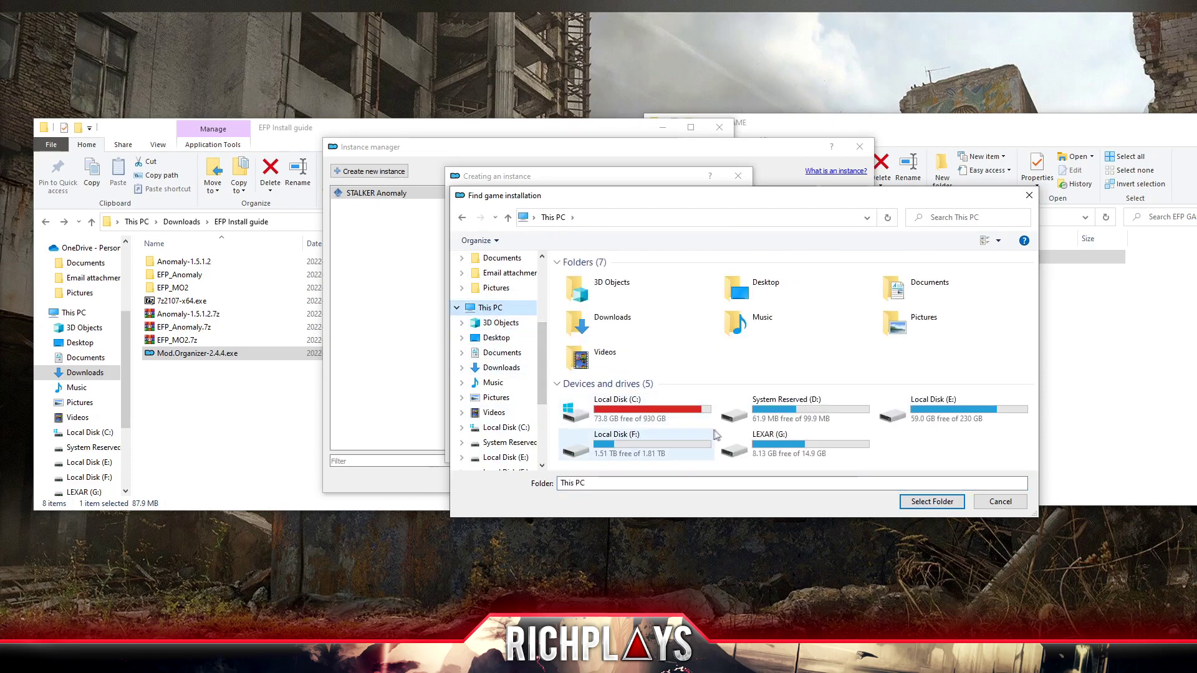
double_click(899, 409)
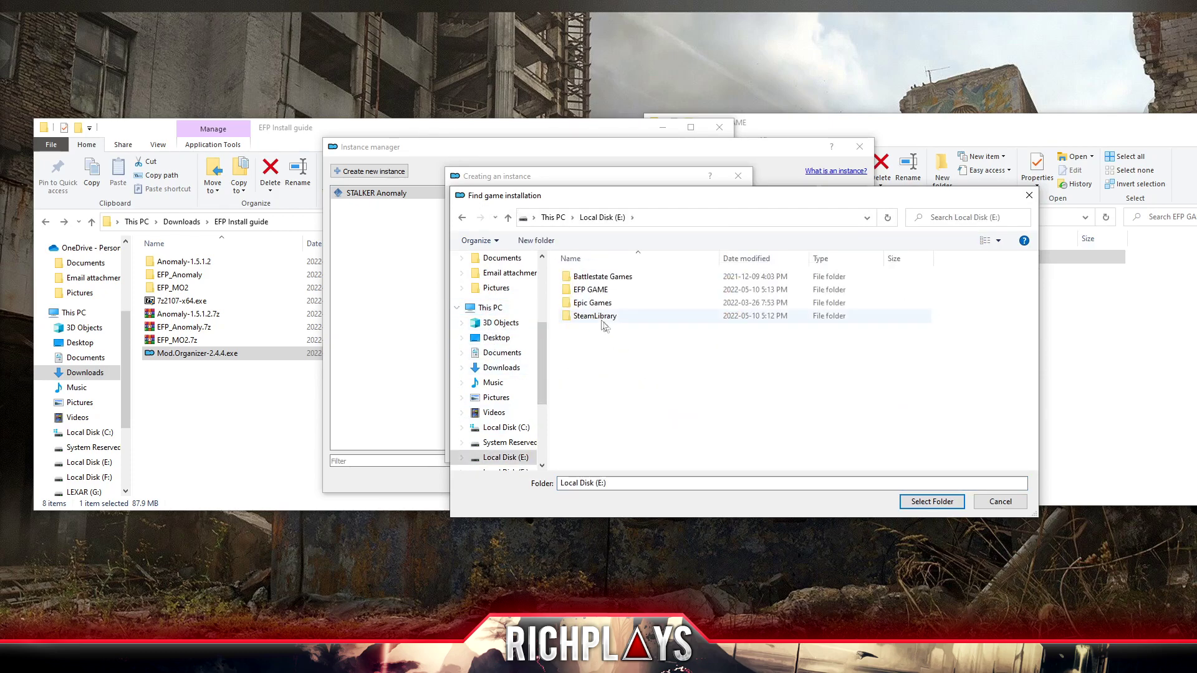
double_click(569, 290)
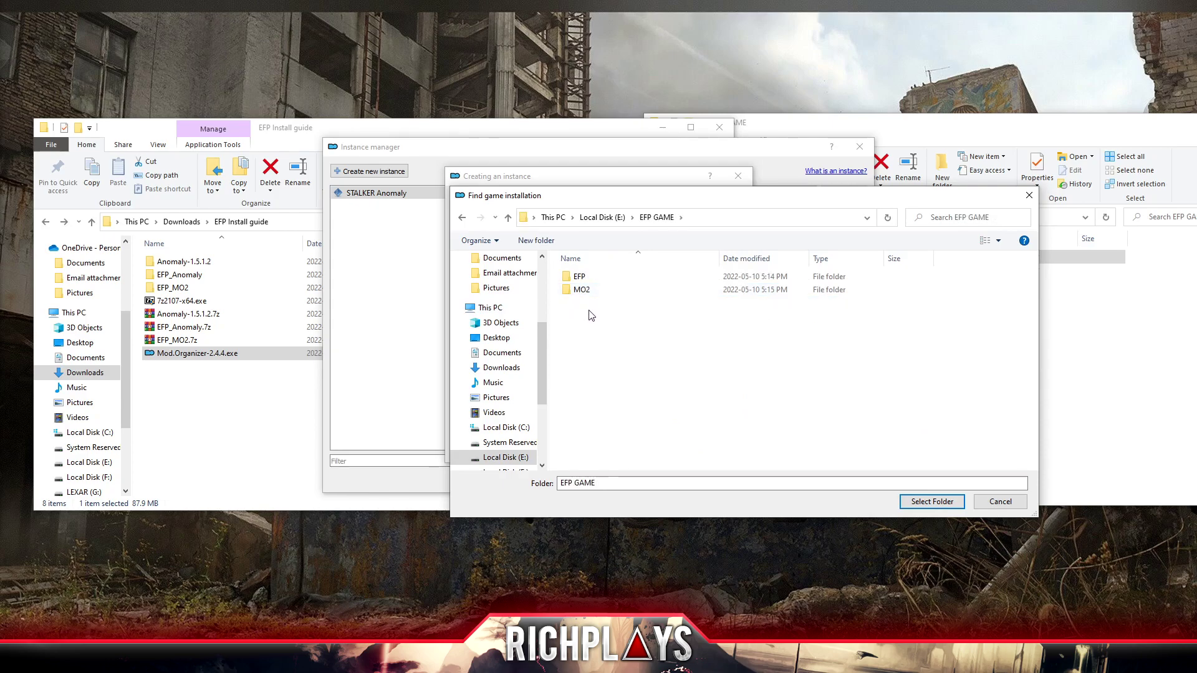
click(578, 276)
double_click(578, 276)
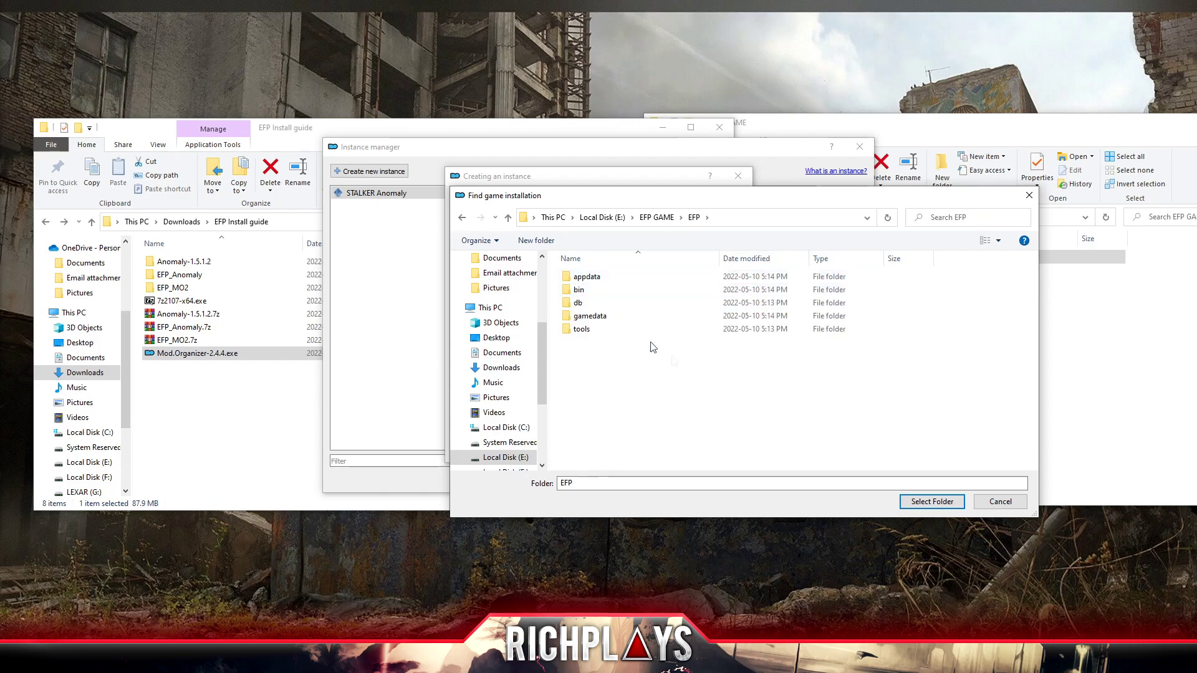
click(931, 502)
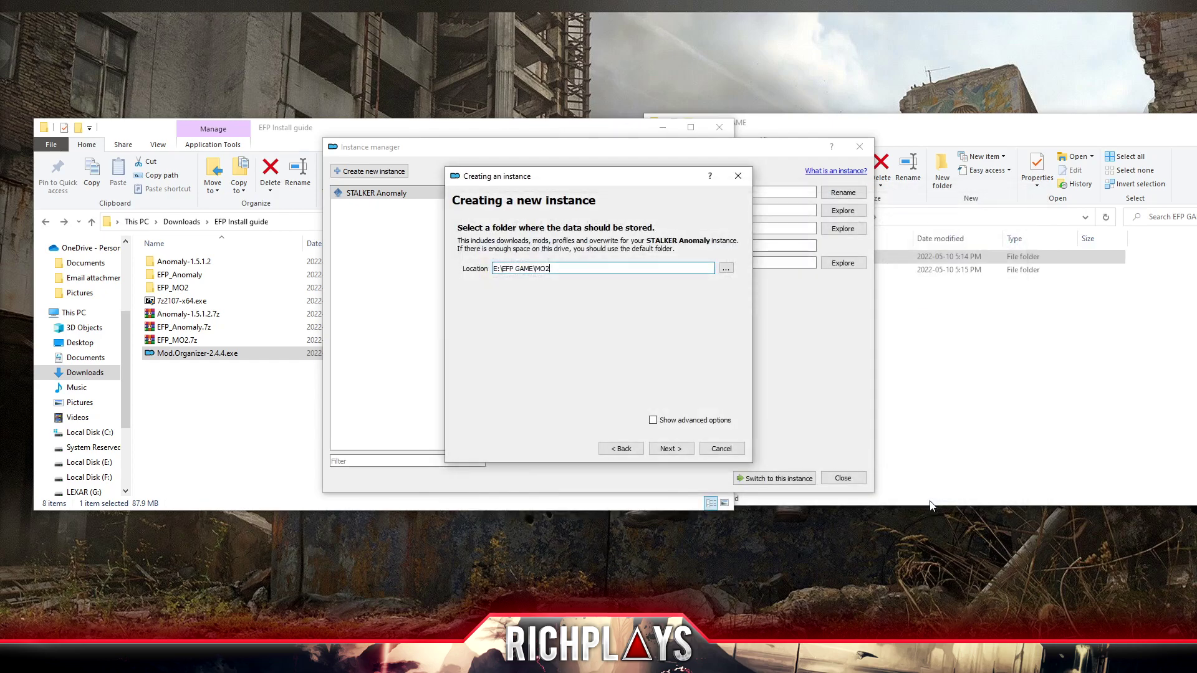
Keep E:\EFP GAME\MO2 as the data location, skip the Nexus link, finish creating the instance, and close Mod Organizer once it launches
click(663, 449)
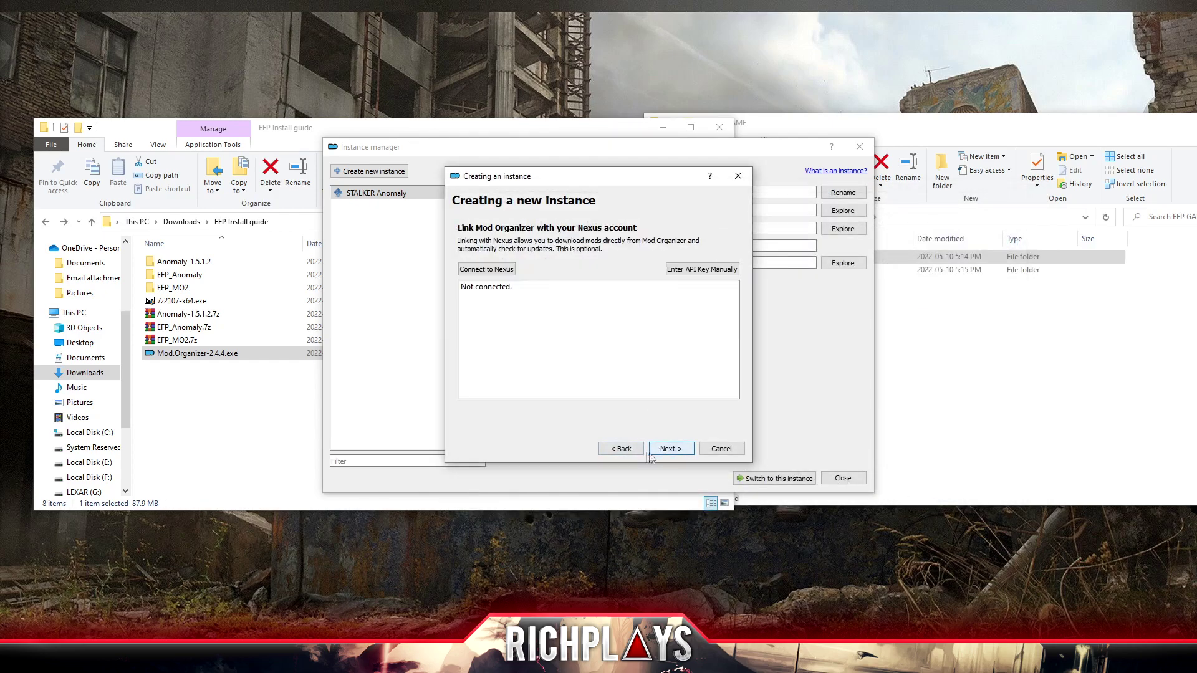
click(665, 447)
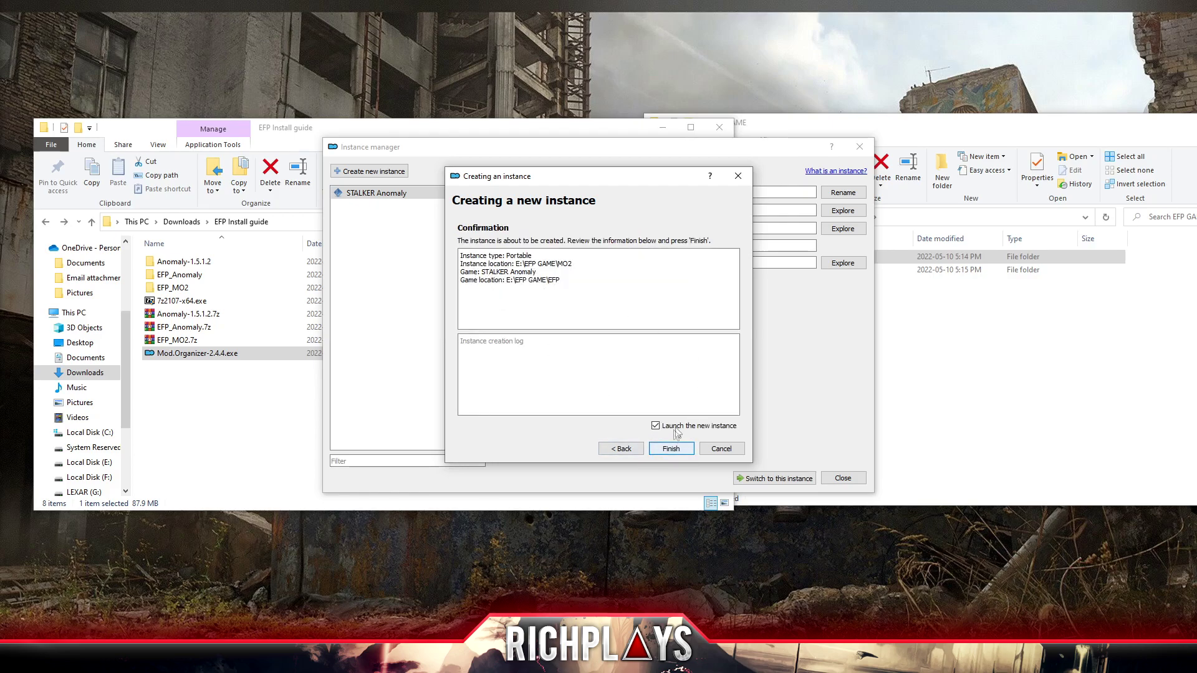
click(671, 448)
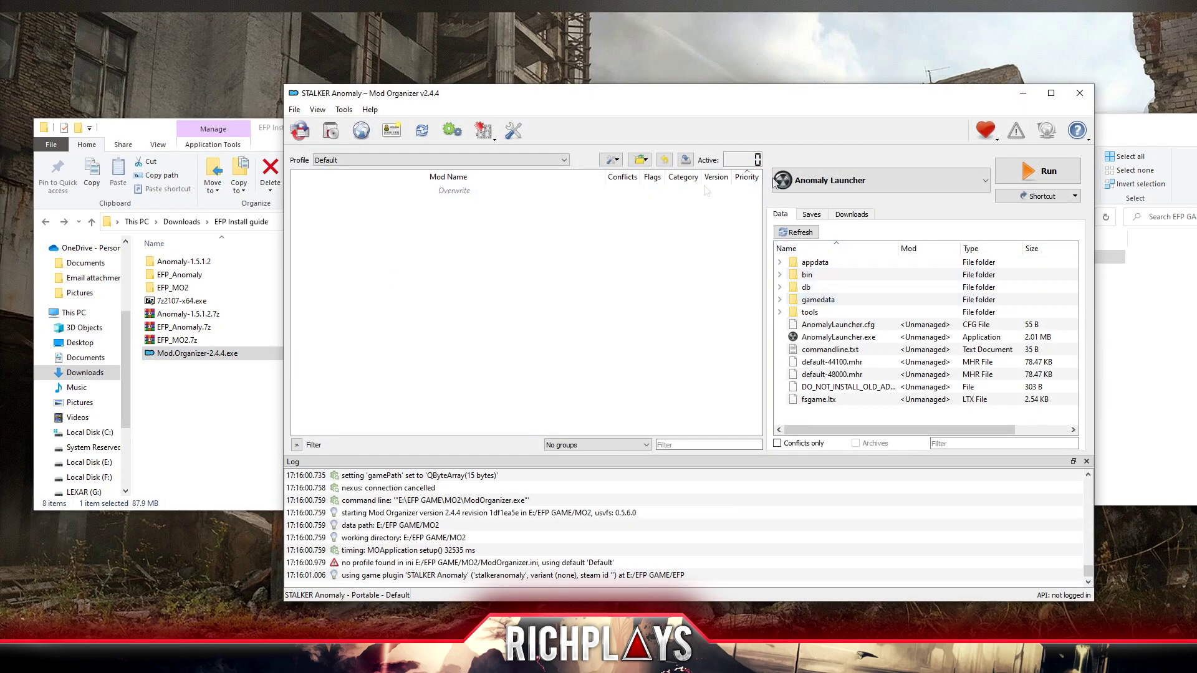
click(1079, 96)
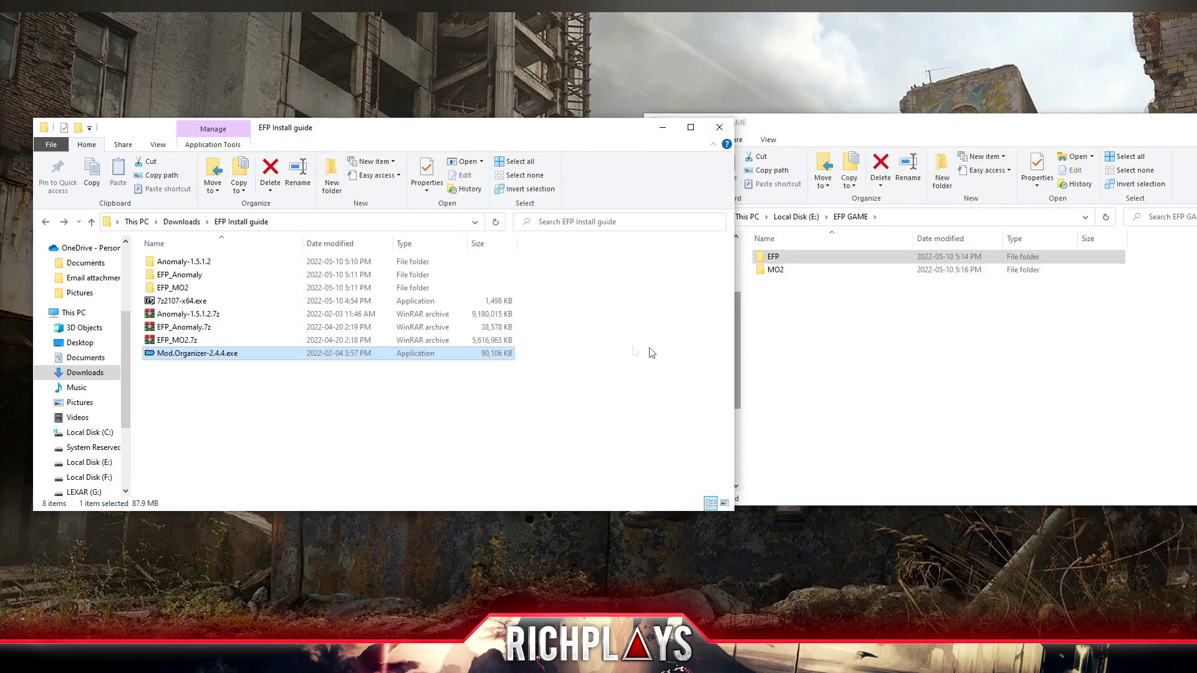
Copy the mods and profiles folders from EFP_MO2 into the MO2 folder in EFP GAME, replacing the existing files
click(814, 290)
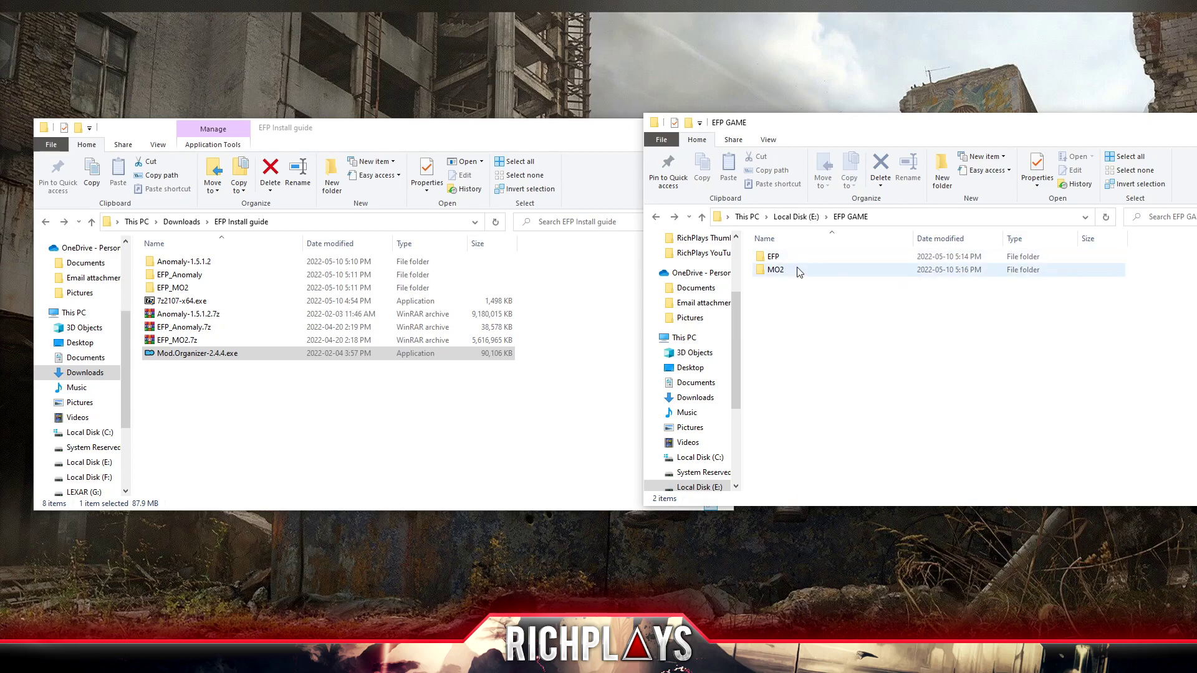
double_click(167, 288)
drag(308, 298, 793, 272)
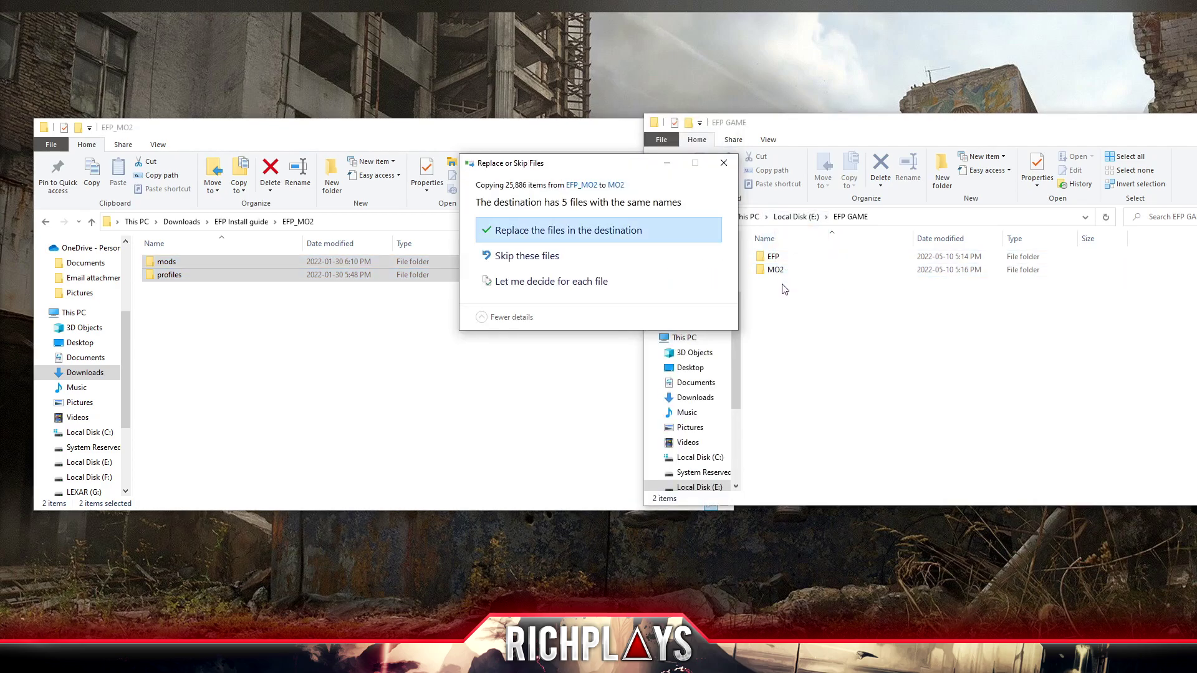
click(515, 232)
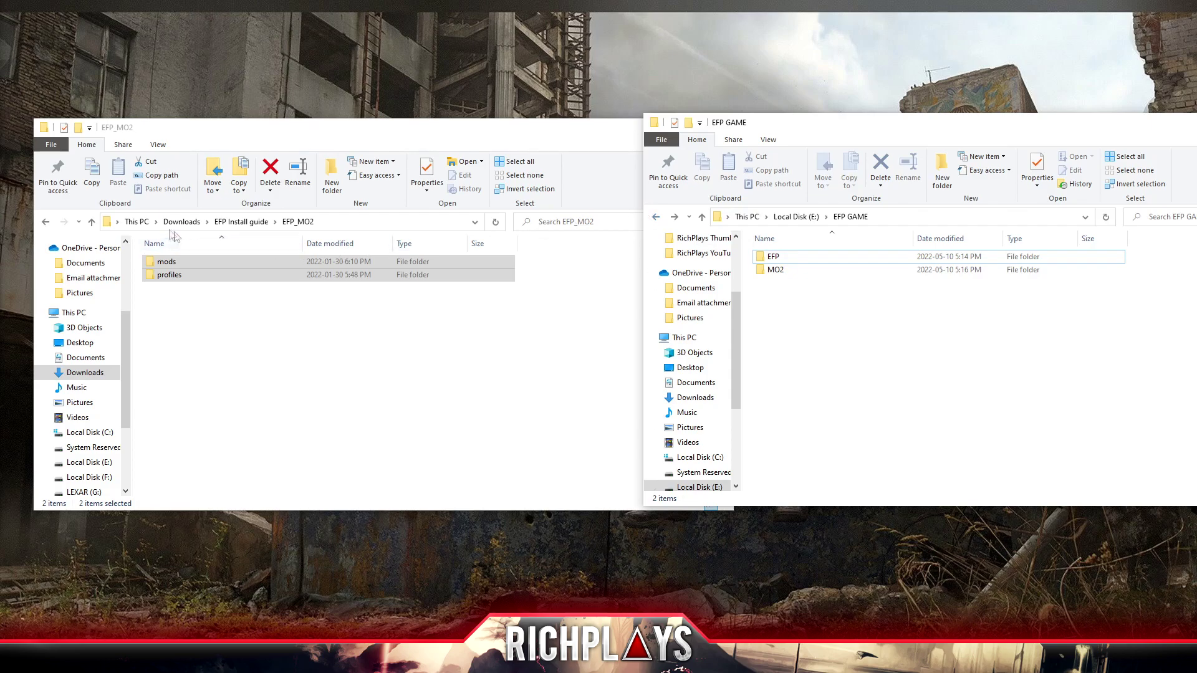
Copy the appdata, bin and gamedata folders from EFP_Anomaly into the EFP folder in EFP GAME, replacing the existing files
click(189, 310)
key(alt+Left)
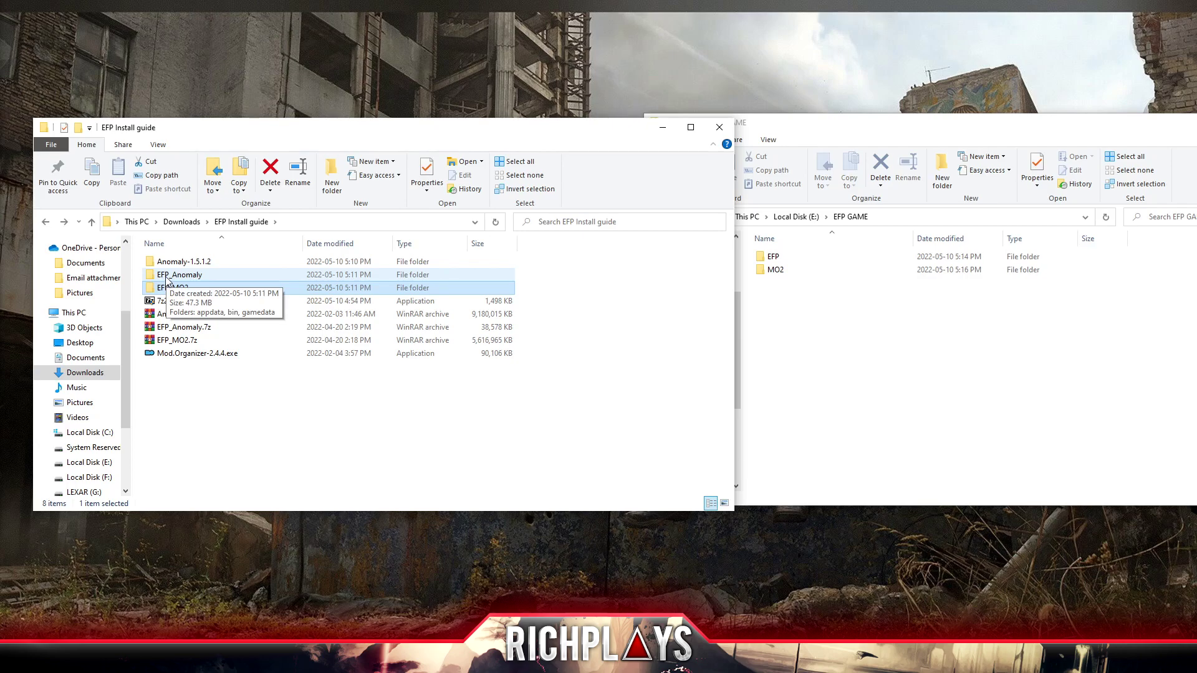
double_click(167, 278)
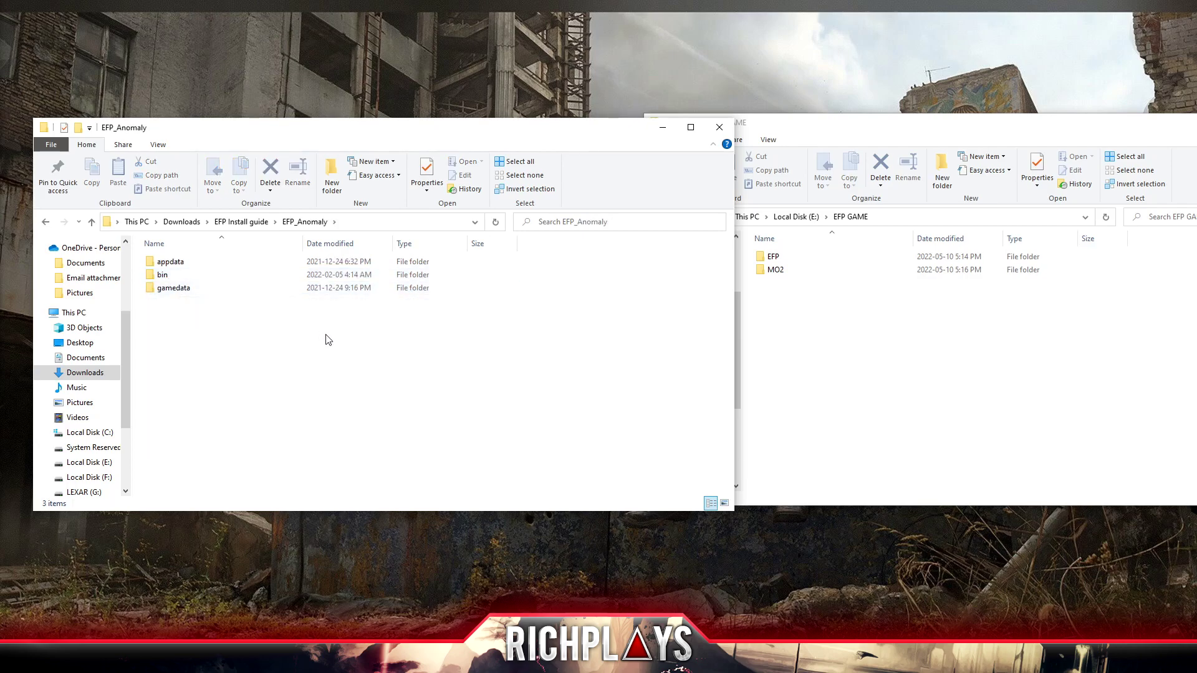
drag(254, 318, 784, 253)
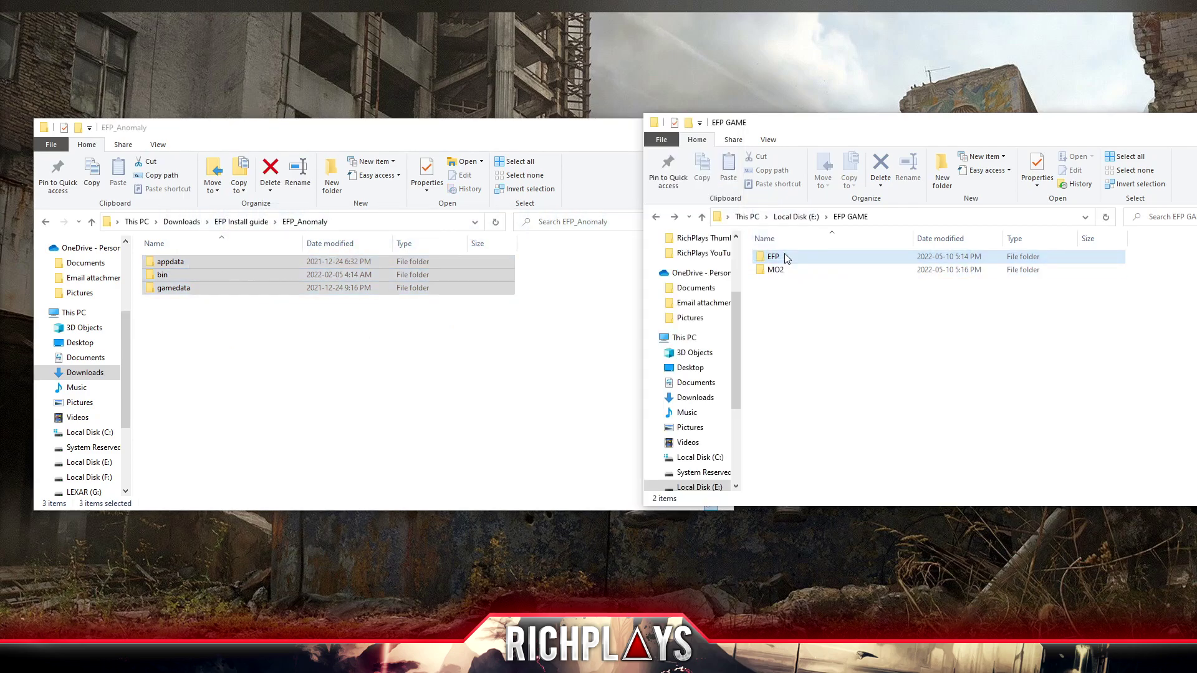
click(572, 237)
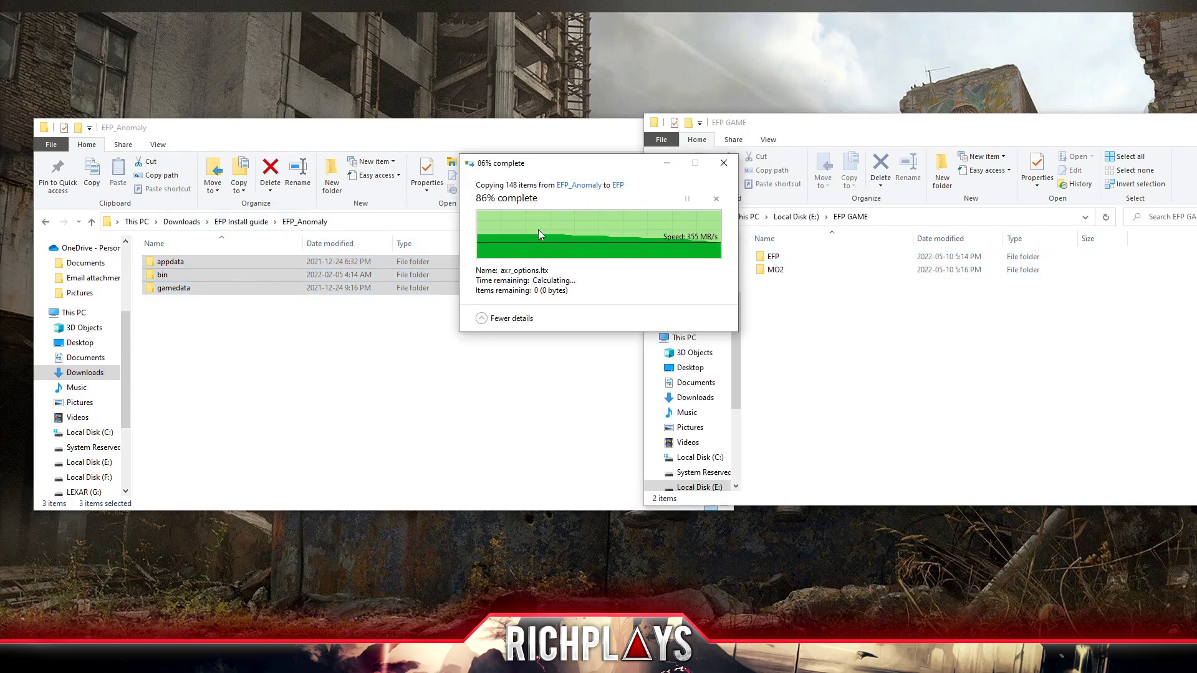
Launch ModOrganizer.exe from the MO2 folder in EFP GAME
double_click(776, 270)
scroll(784, 373, down, 7)
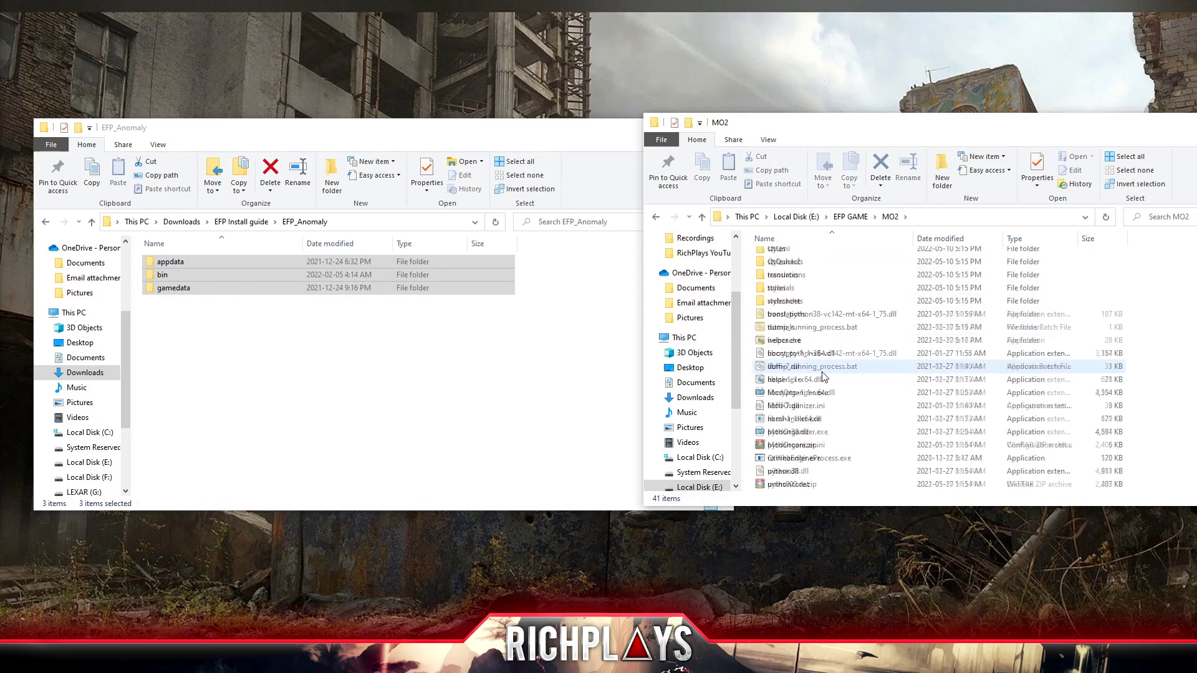
click(784, 395)
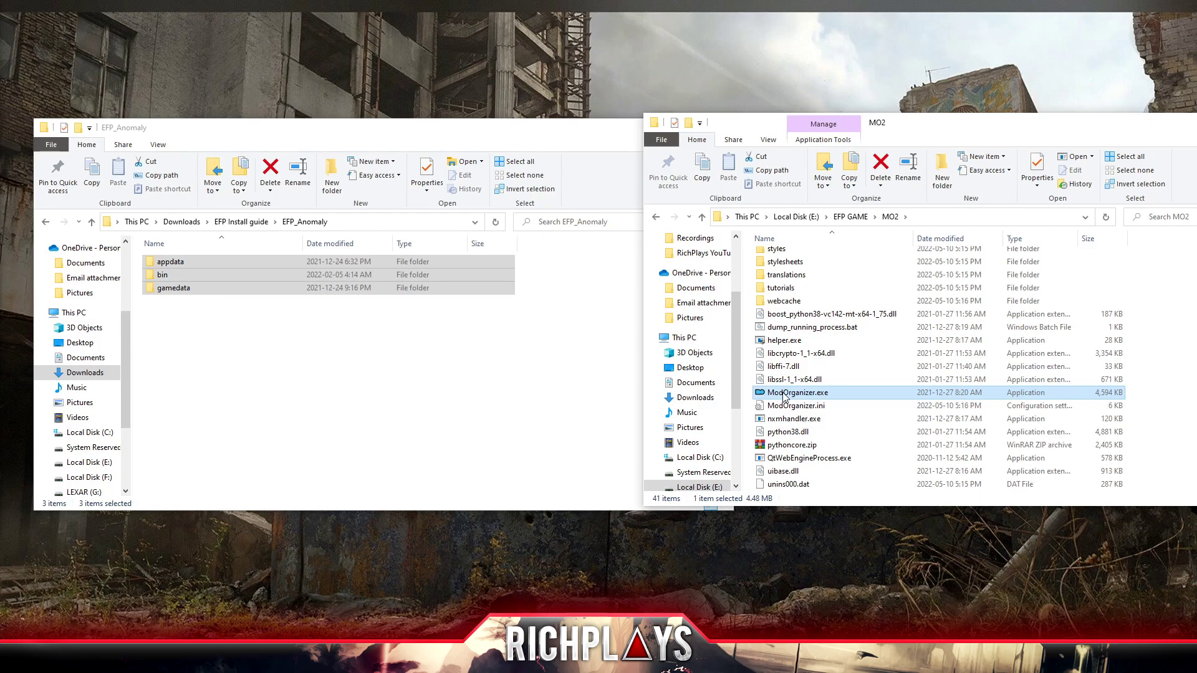
double_click(784, 395)
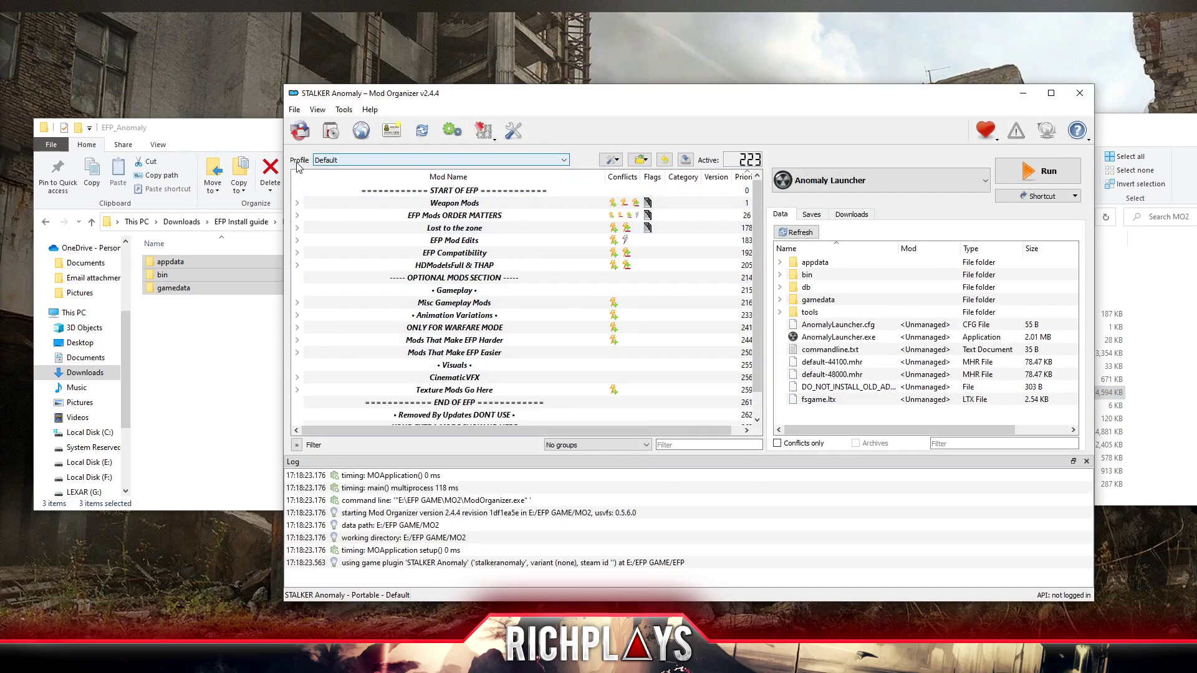
Switch the Mod Organizer profile to EFP 3.0 and choose Anomaly (DX11-AVX) as the executable to run
click(415, 161)
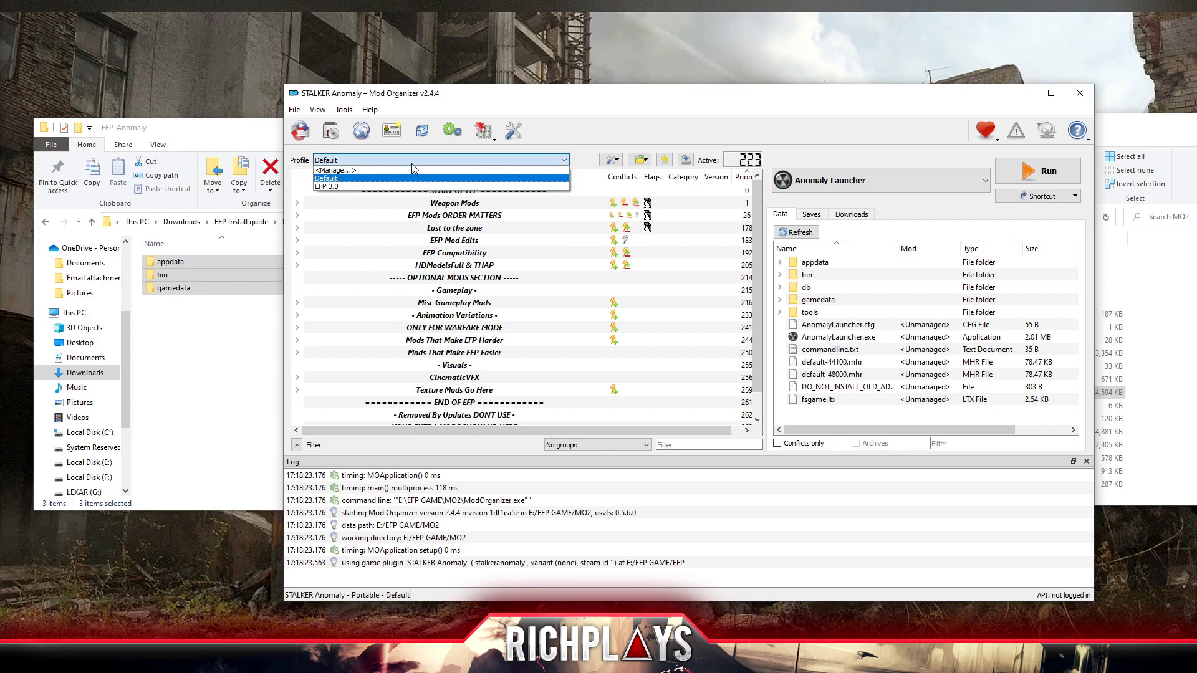
click(385, 187)
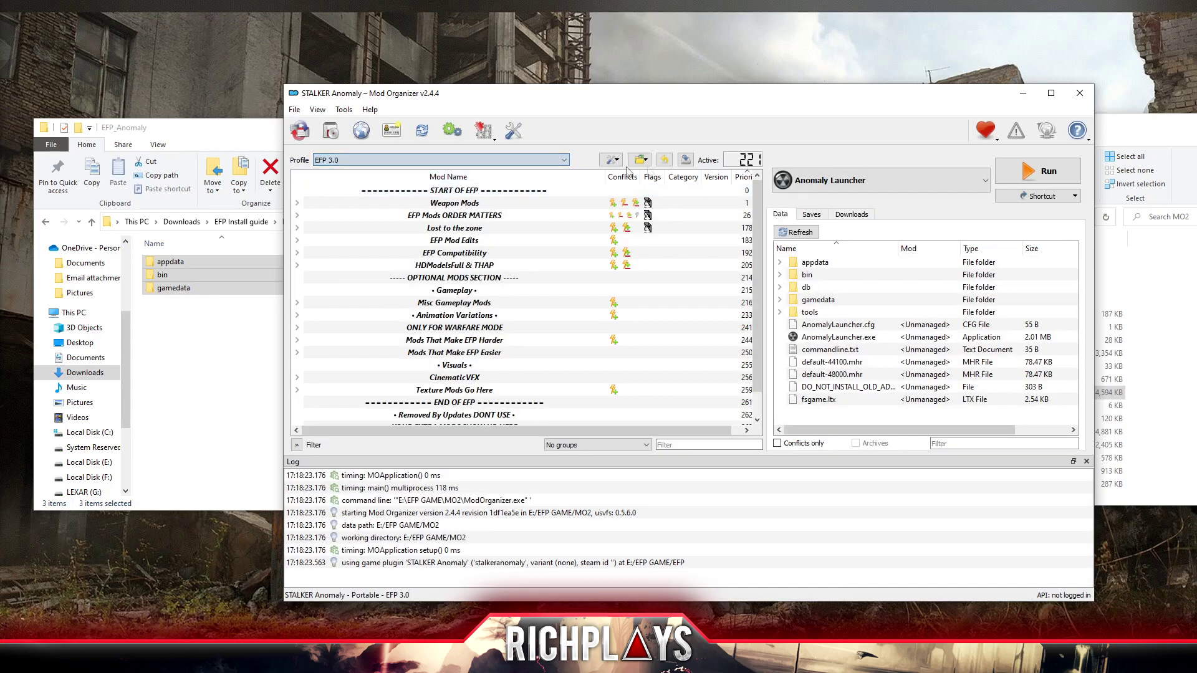
click(983, 185)
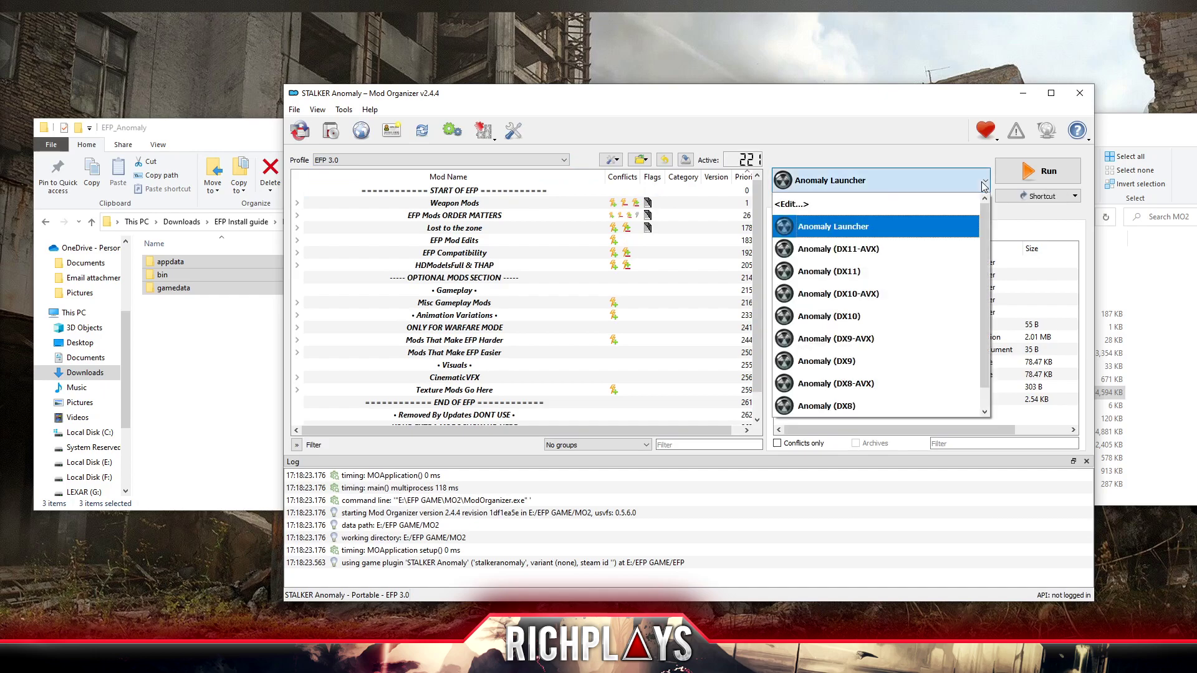
click(893, 253)
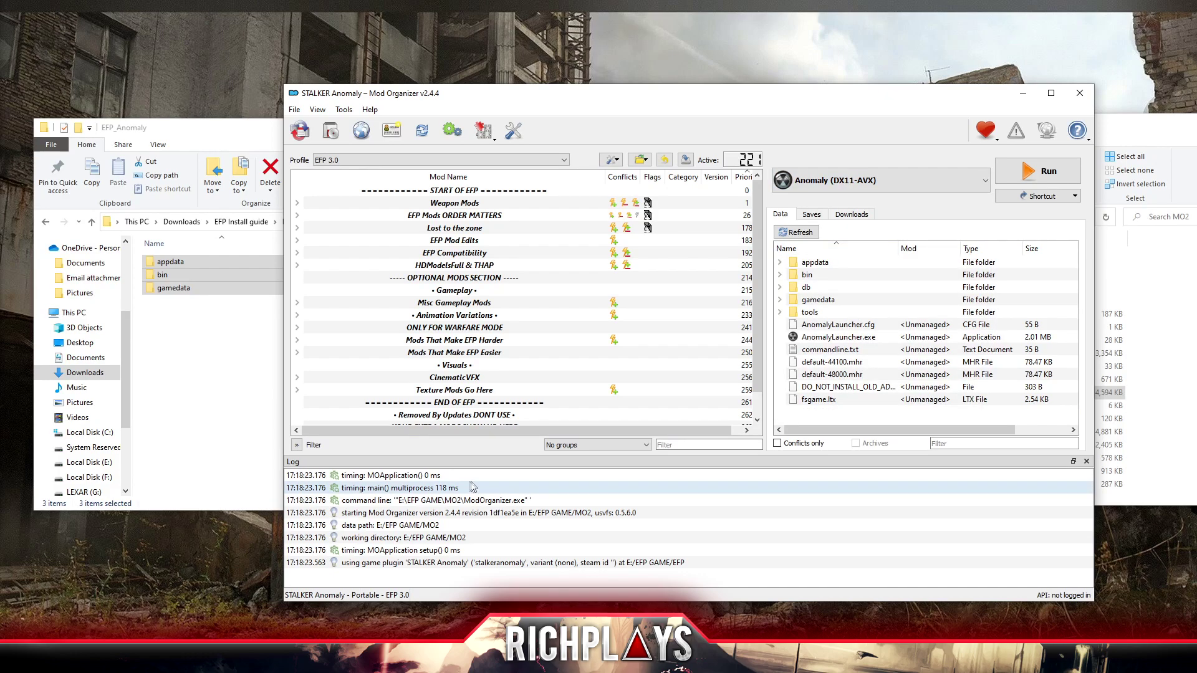
Look through the mods under EFP Mods ORDER MATTERS, the optional mod sections below, and the option for installing a mod
click(298, 216)
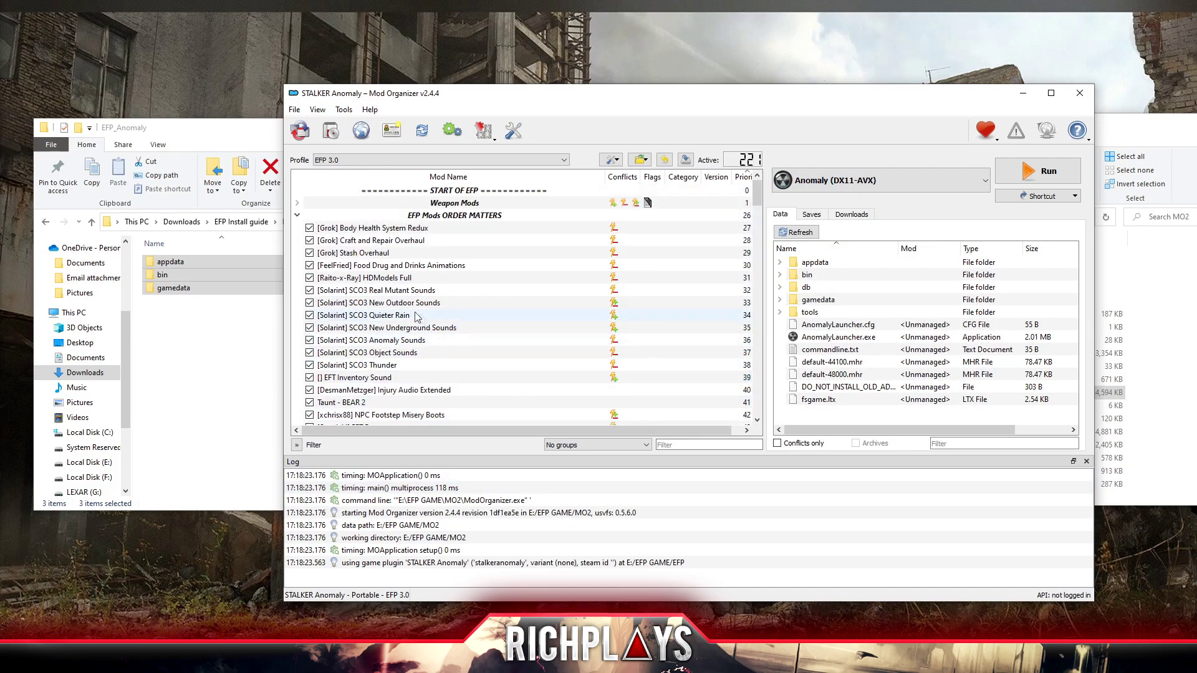
scroll(480, 338, down, 7)
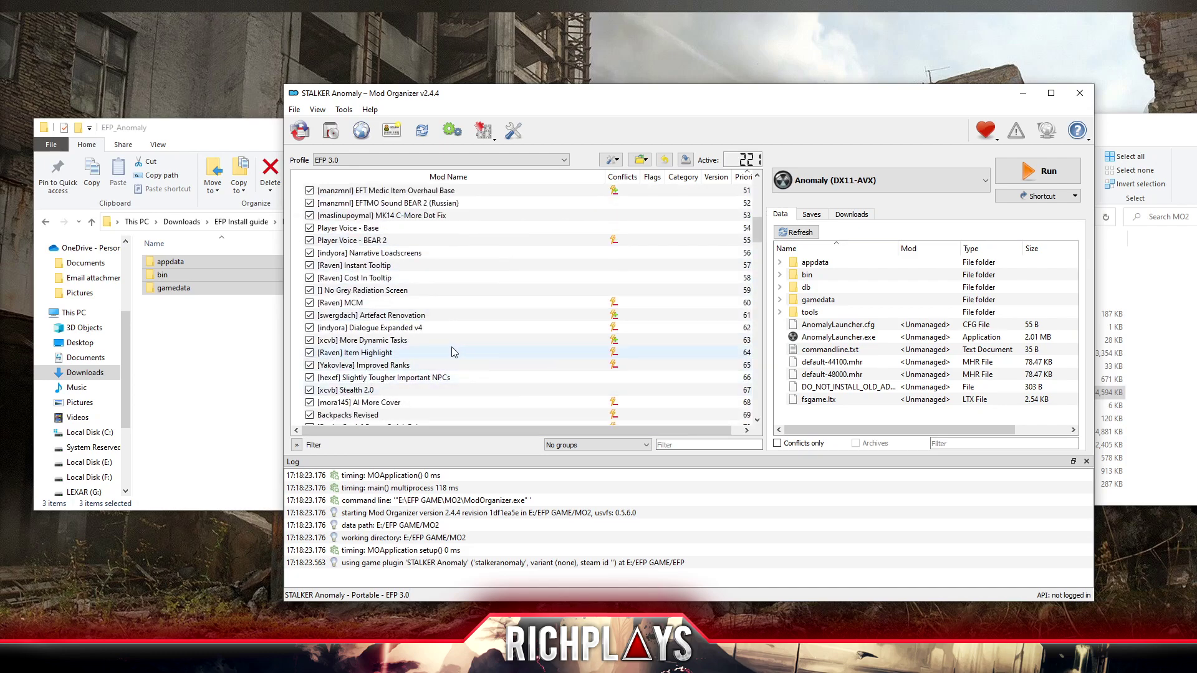
scroll(460, 340, up, 8)
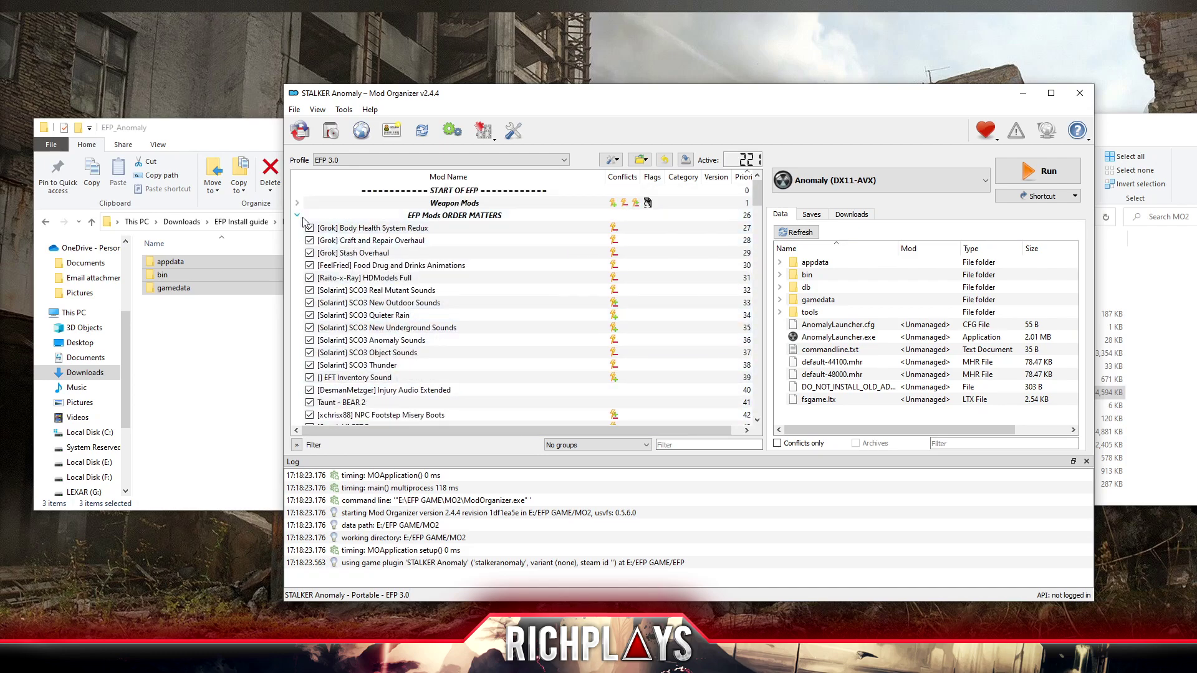
click(298, 216)
scroll(492, 324, down, 1)
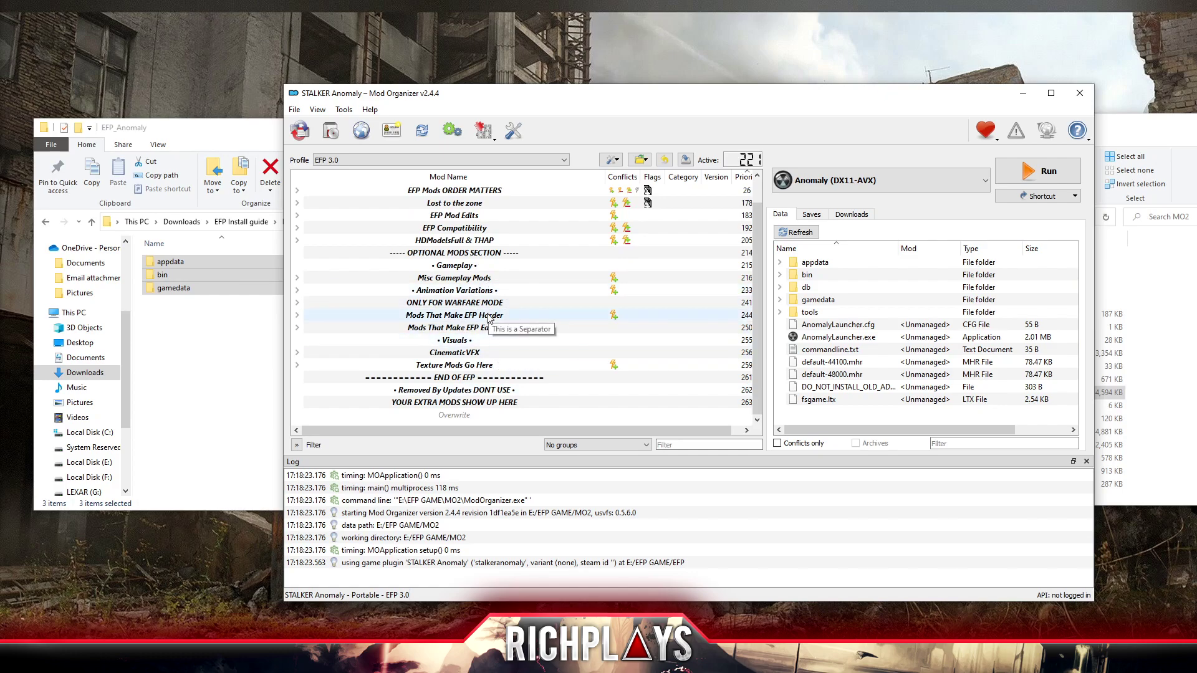
click(616, 162)
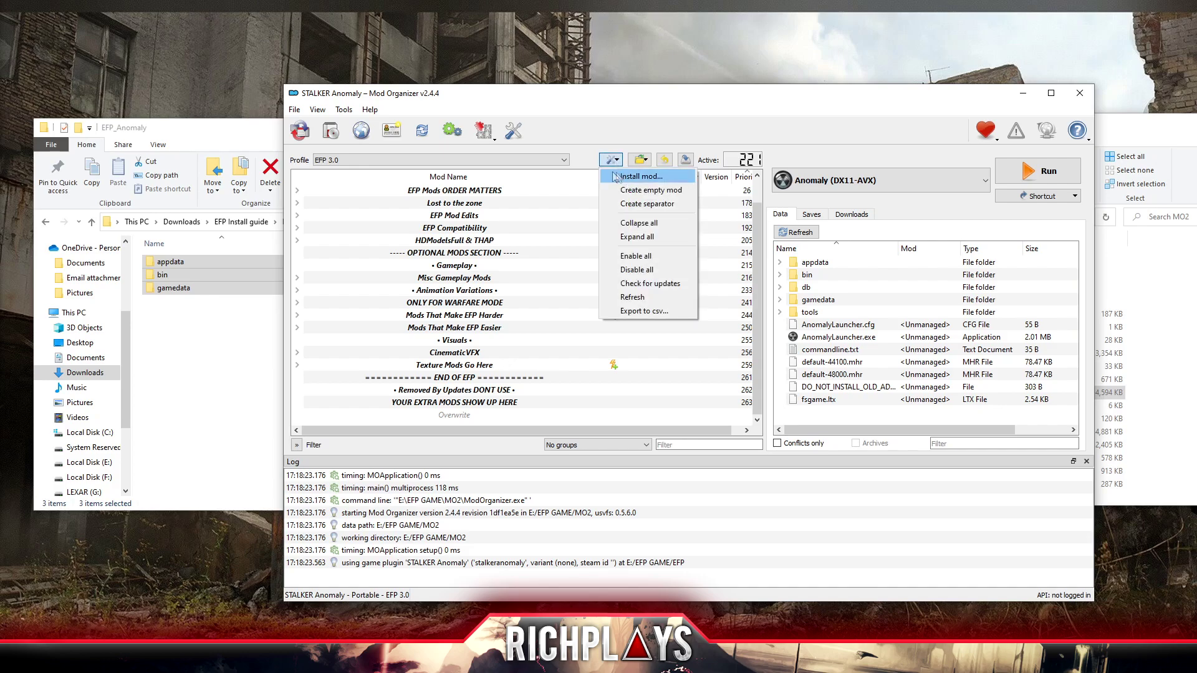
click(616, 176)
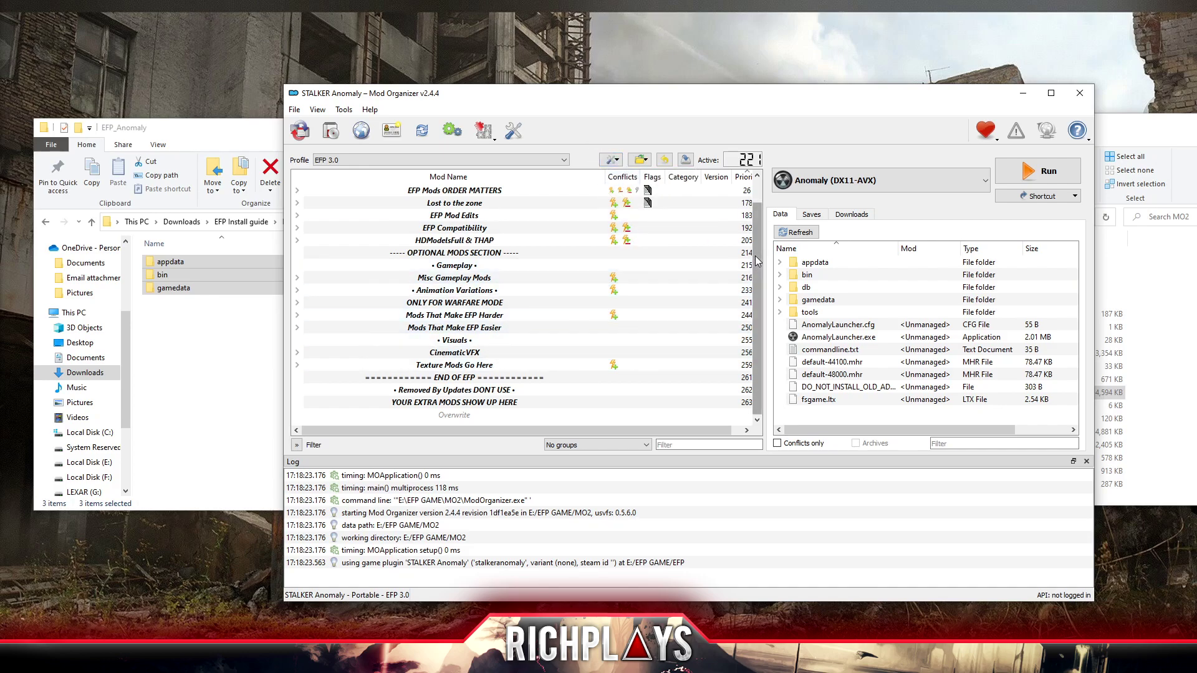
Run Anomaly (DX11-AVX) with the EFP 3.0 profile from Mod Organizer
drag(758, 260, 759, 201)
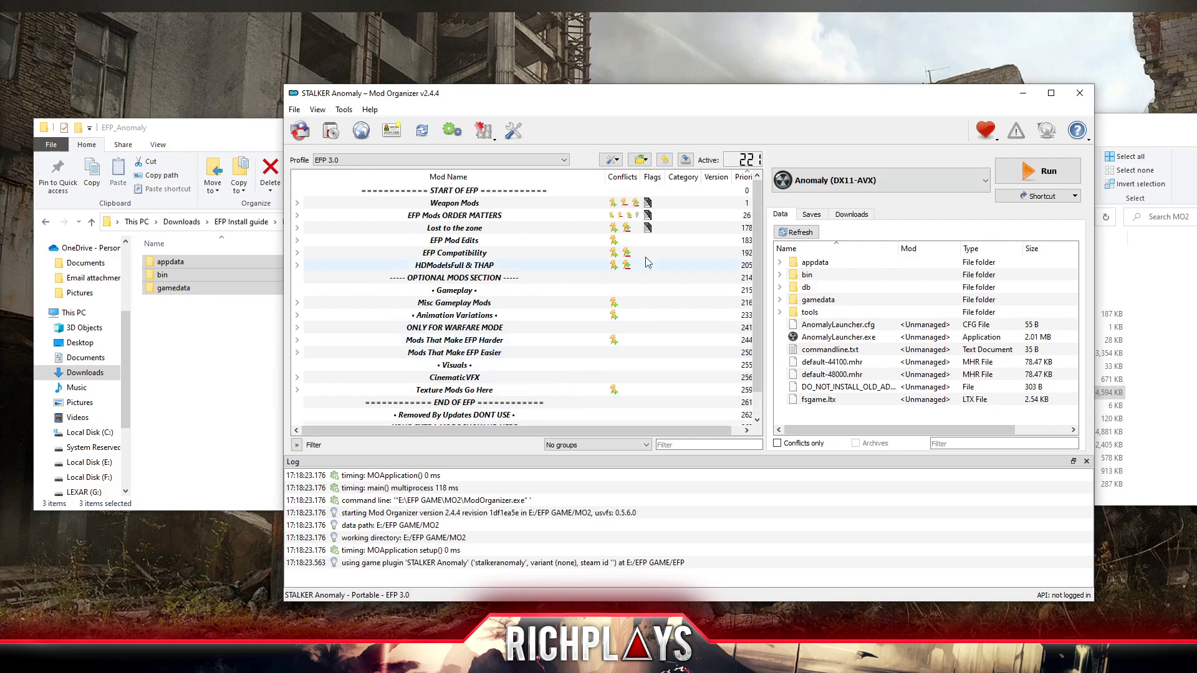
click(1037, 172)
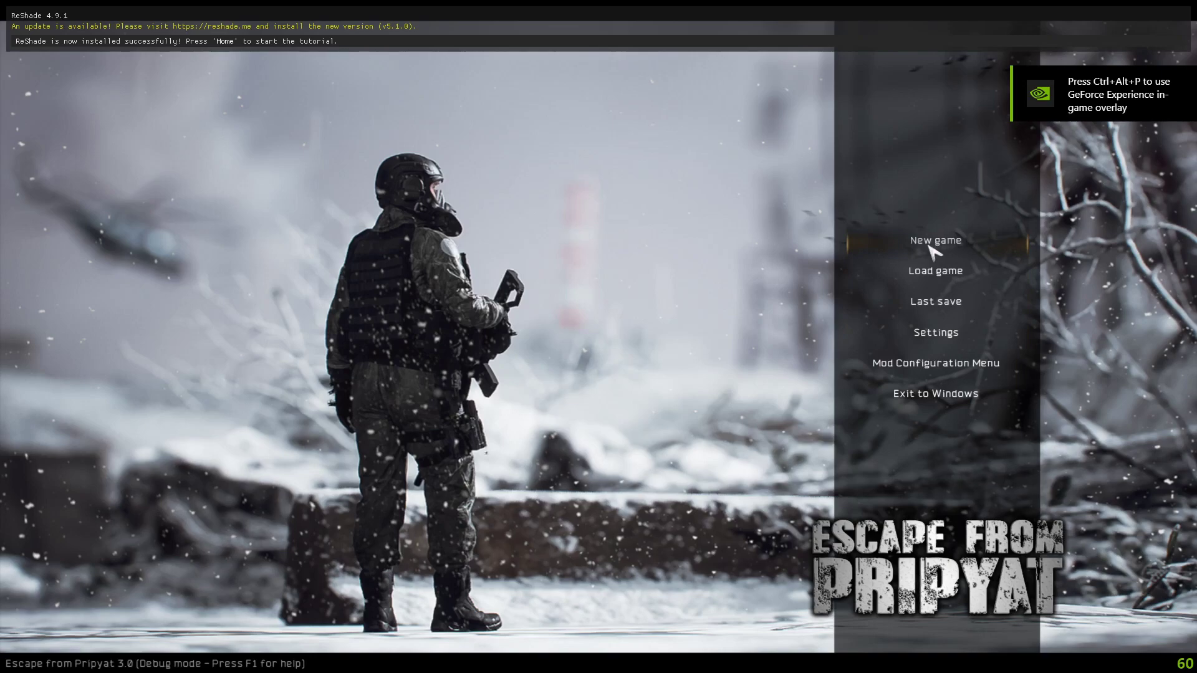
Look through the available loadout items in the new game setup and return to the main menu without starting a game
click(933, 250)
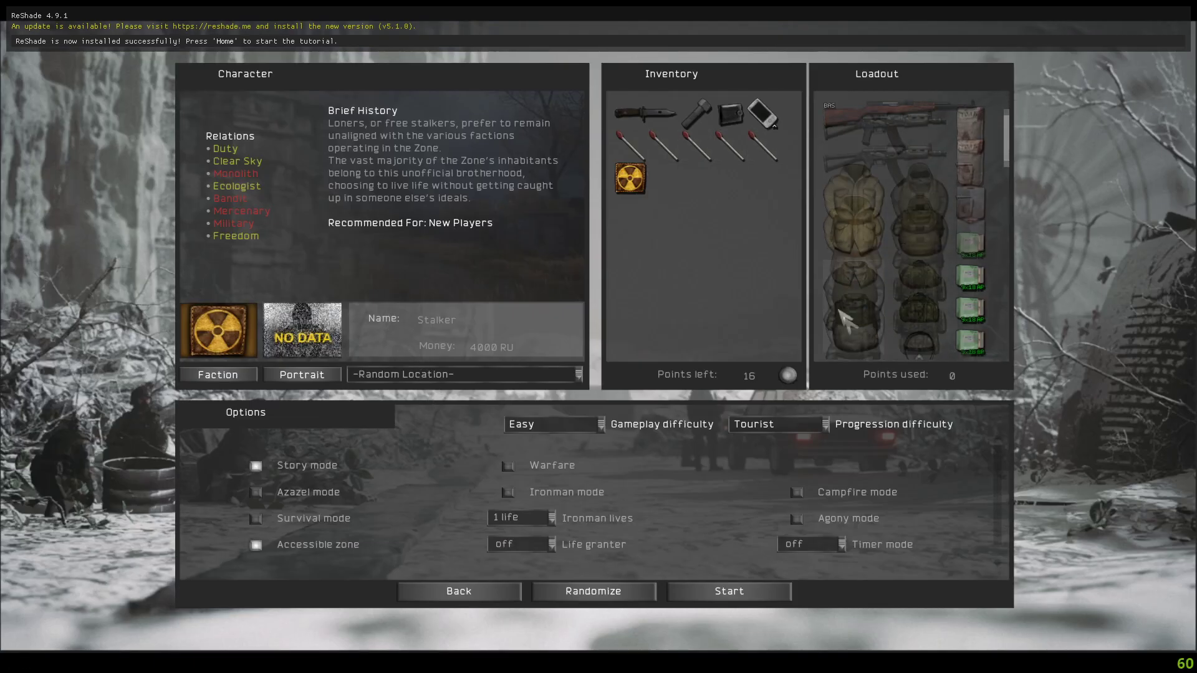
scroll(844, 319, down, 10)
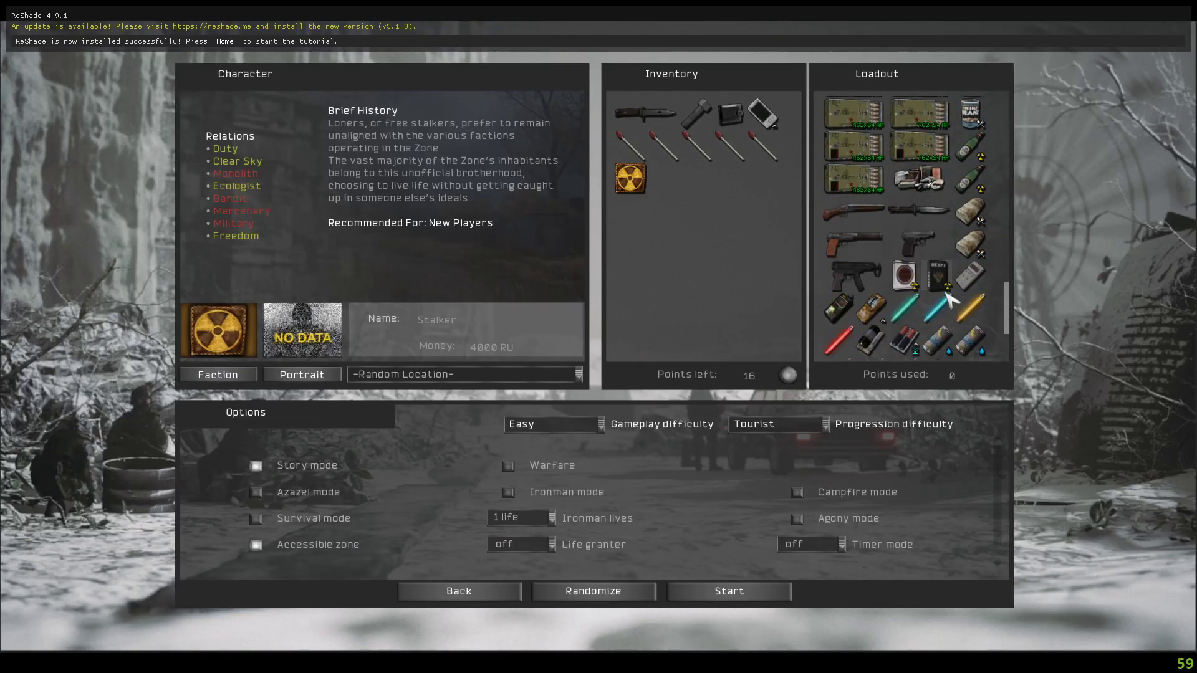
scroll(950, 300, up, 6)
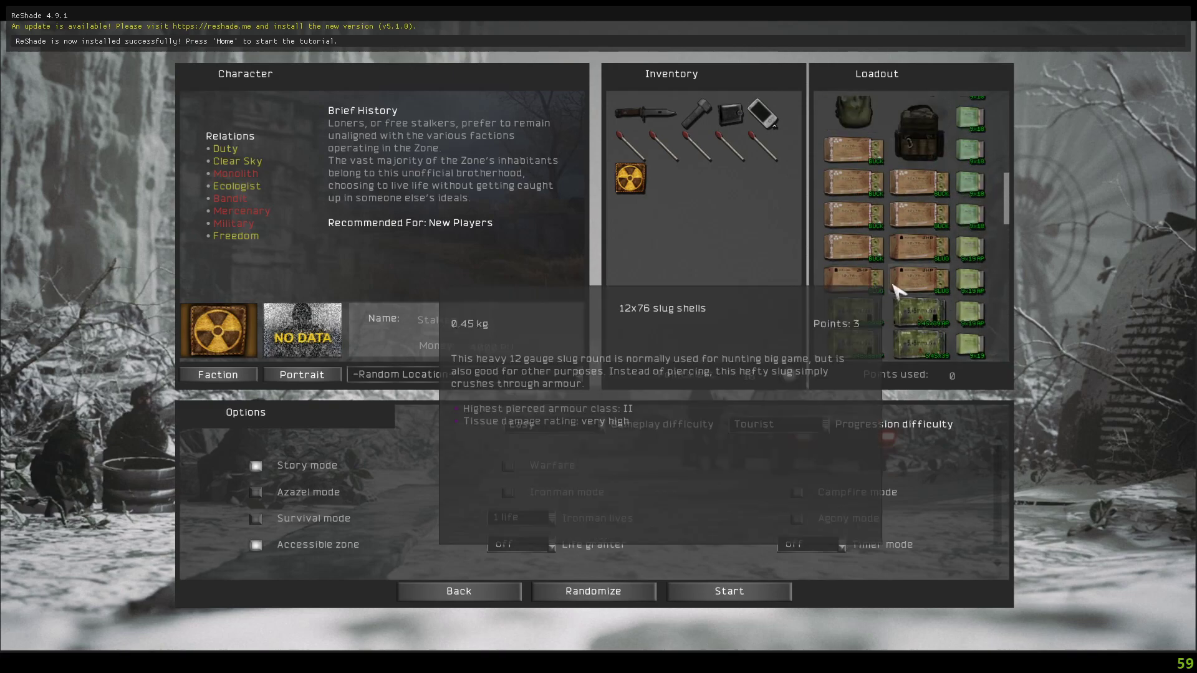
scroll(897, 289, up, 5)
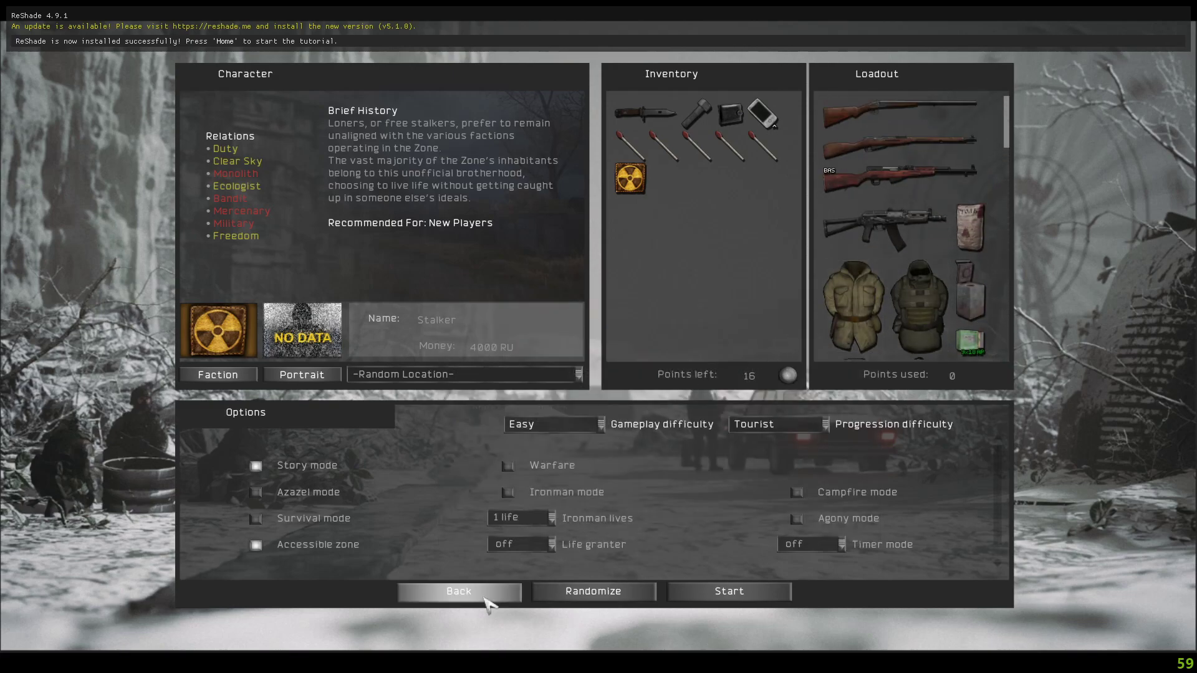
click(444, 595)
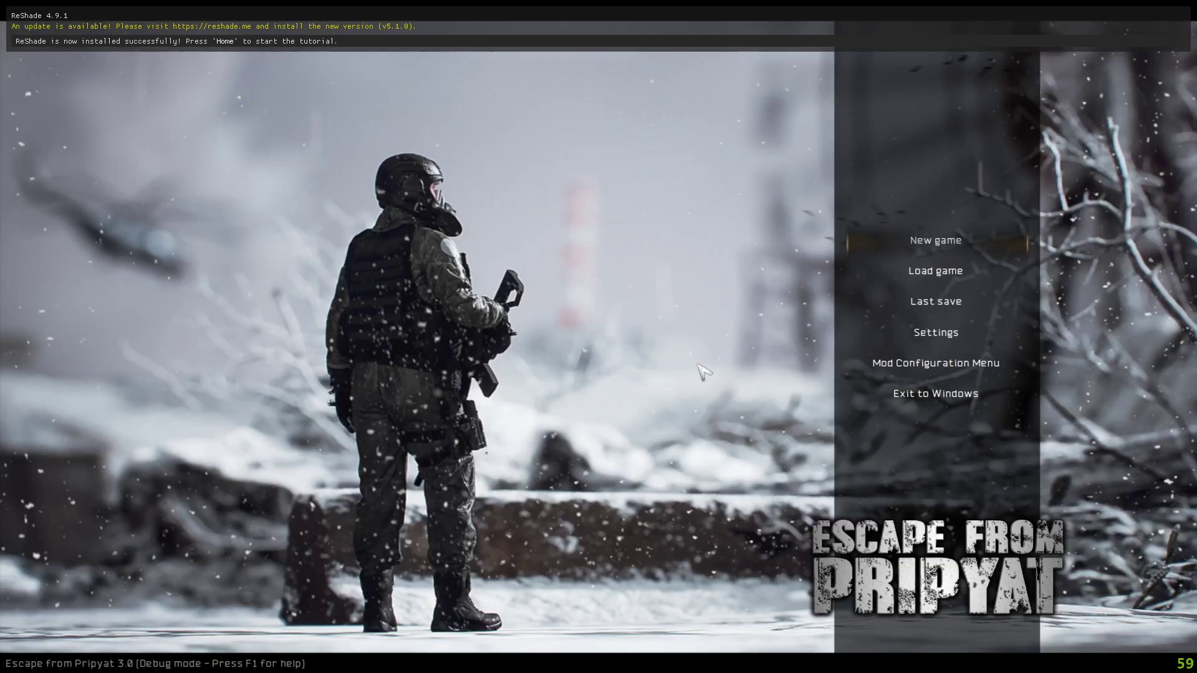